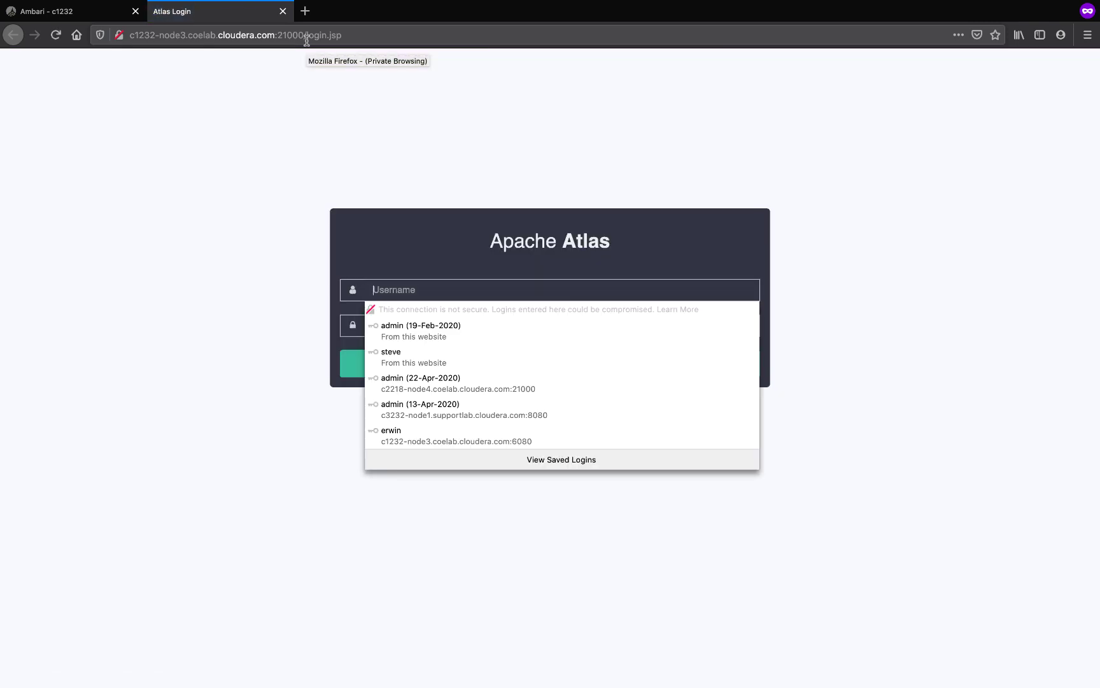
Log in to Apache Atlas with the username admin and the account password.
{"action": "left_click", "coordinate": [425, 253]}
{"action": "left_click", "coordinate": [407, 289]}
{"action": "type", "text": "ad"}
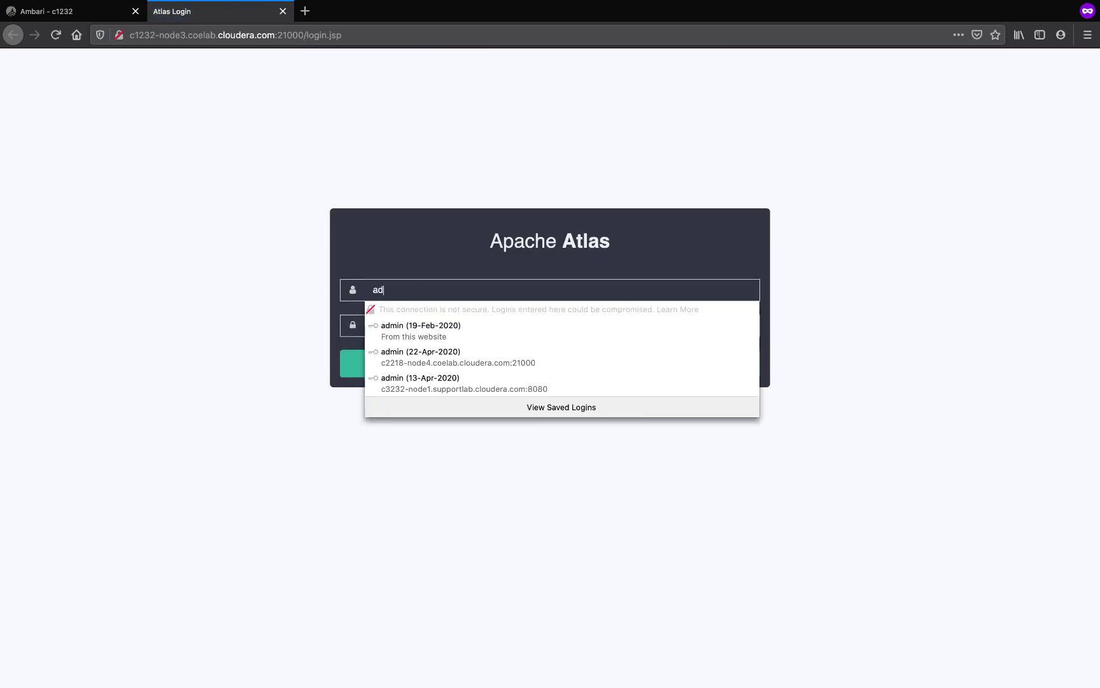
{"action": "type", "text": "min"}
{"action": "key", "text": "Tab"}
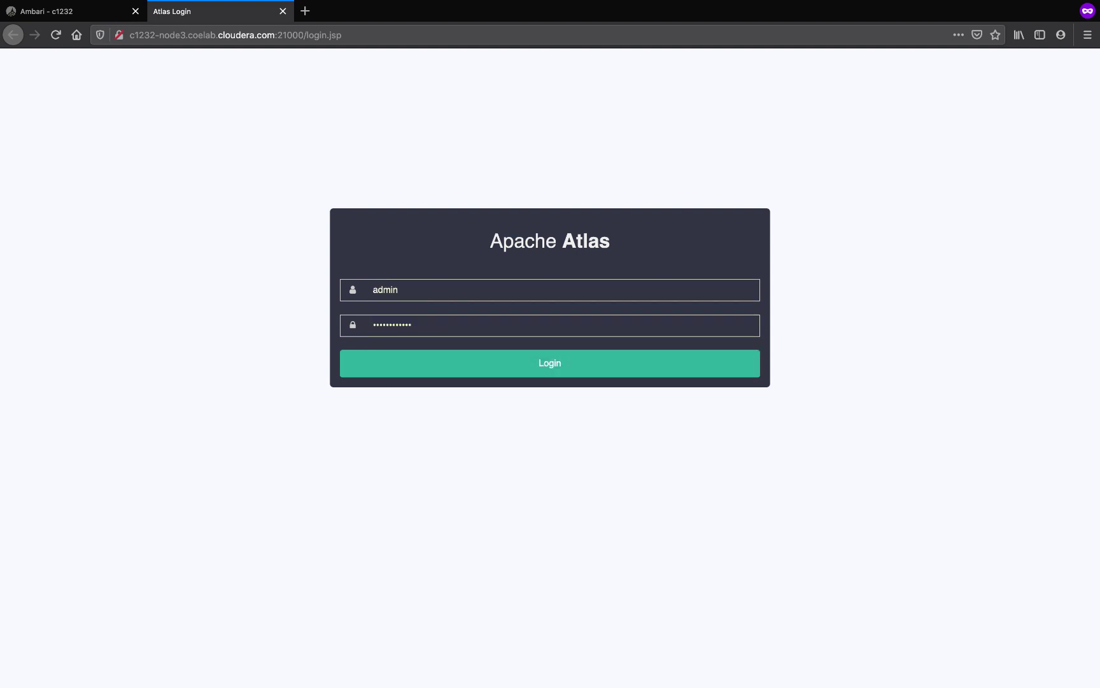
{"action": "key", "text": "Return"}
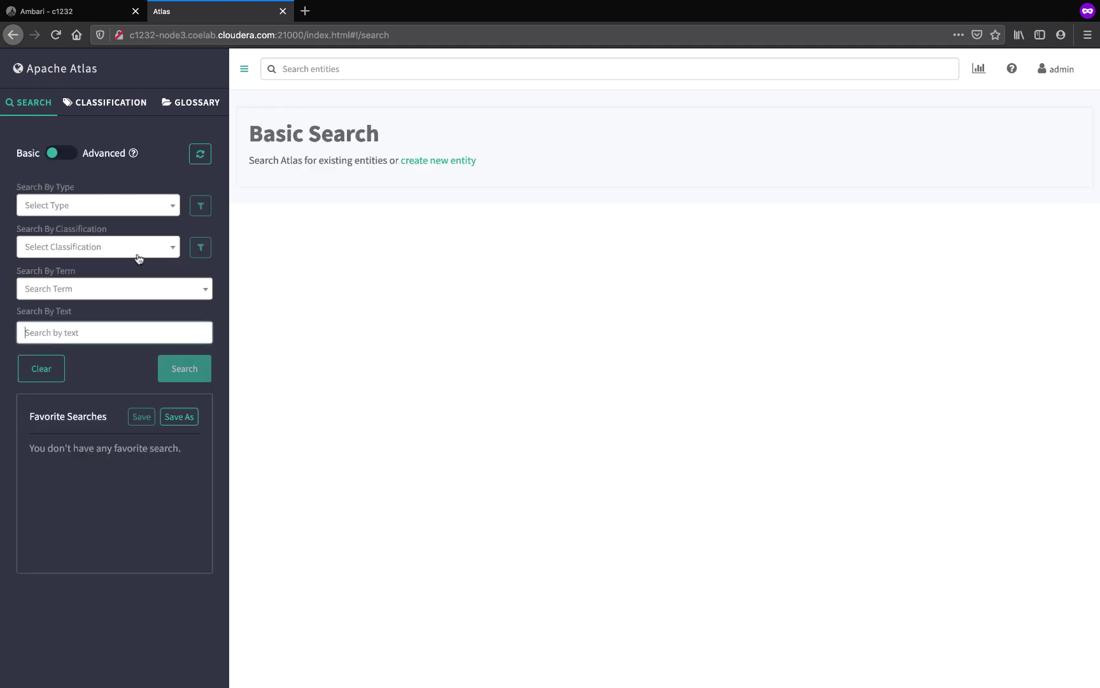
Create a new classification named First_tag with the description "My first tag".
{"action": "left_click", "coordinate": [111, 109]}
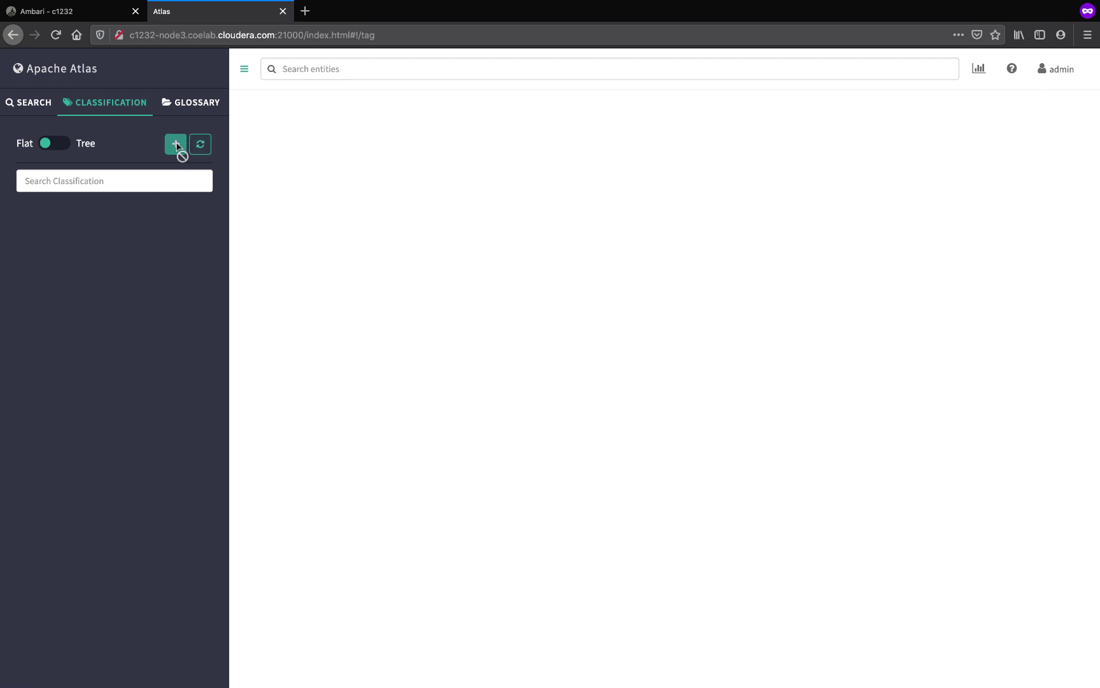
{"action": "left_click", "coordinate": [177, 145]}
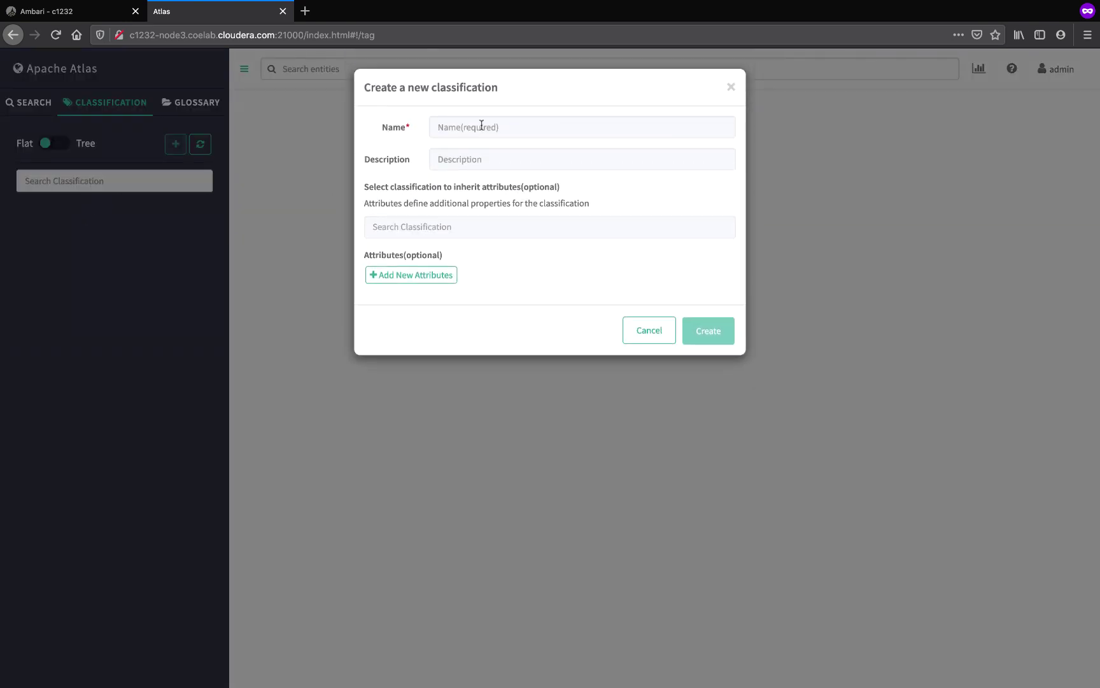
{"action": "left_click", "coordinate": [481, 125]}
{"action": "type", "text": "First_tag"}
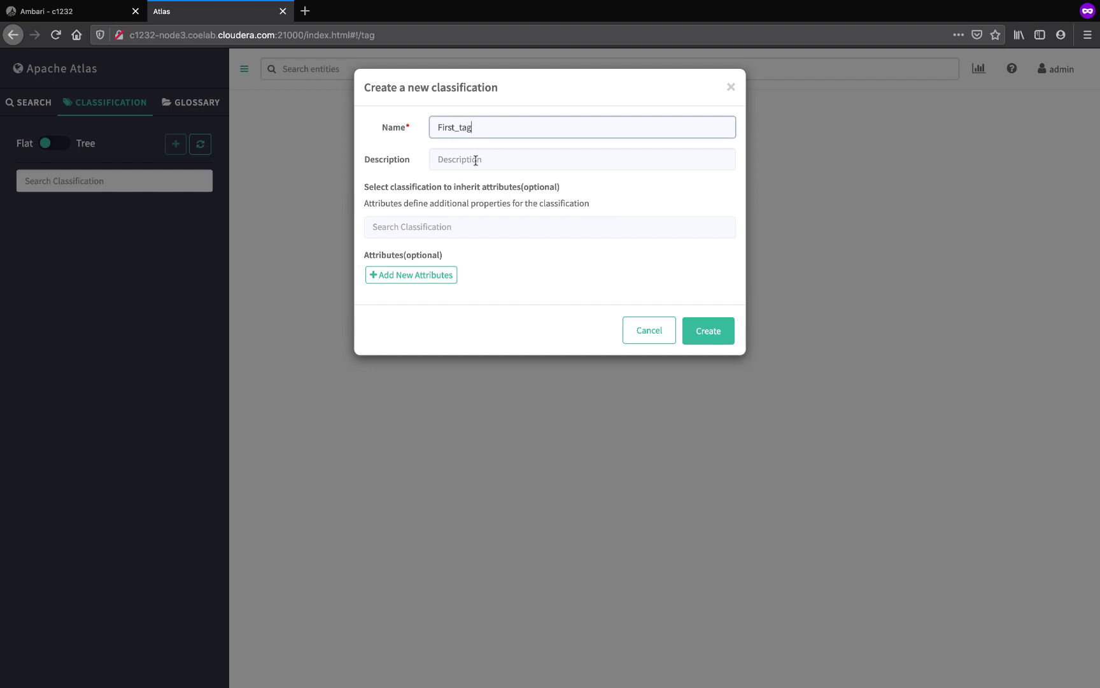
{"action": "left_click", "coordinate": [512, 158]}
{"action": "type", "text": "My first tag"}
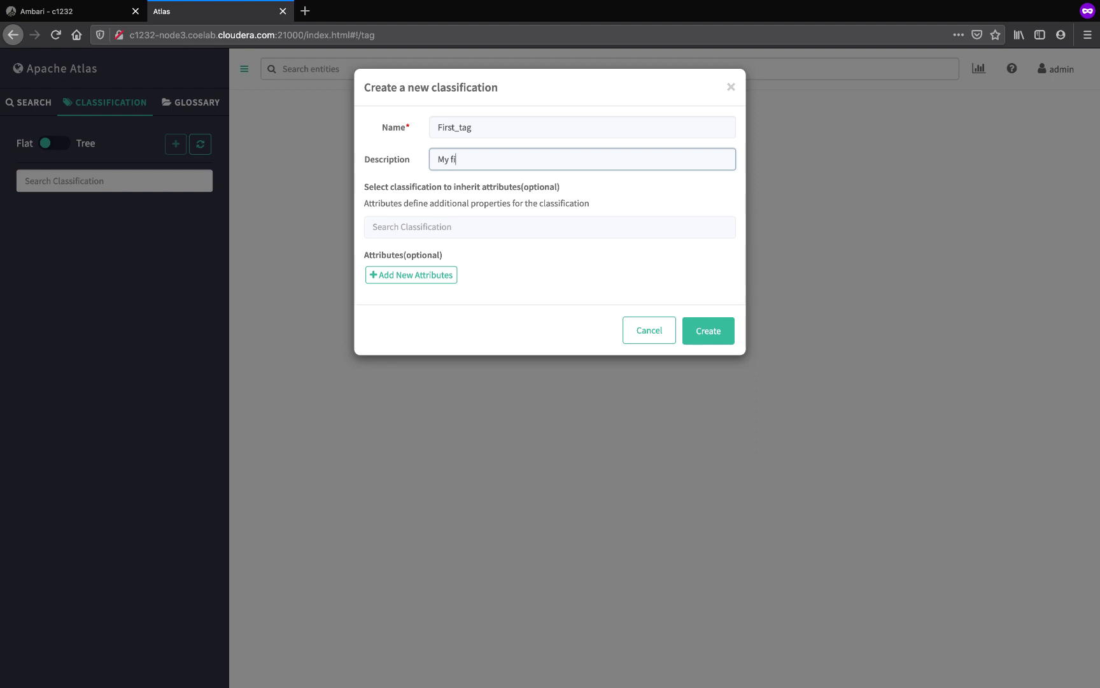
{"action": "left_click", "coordinate": [710, 336]}
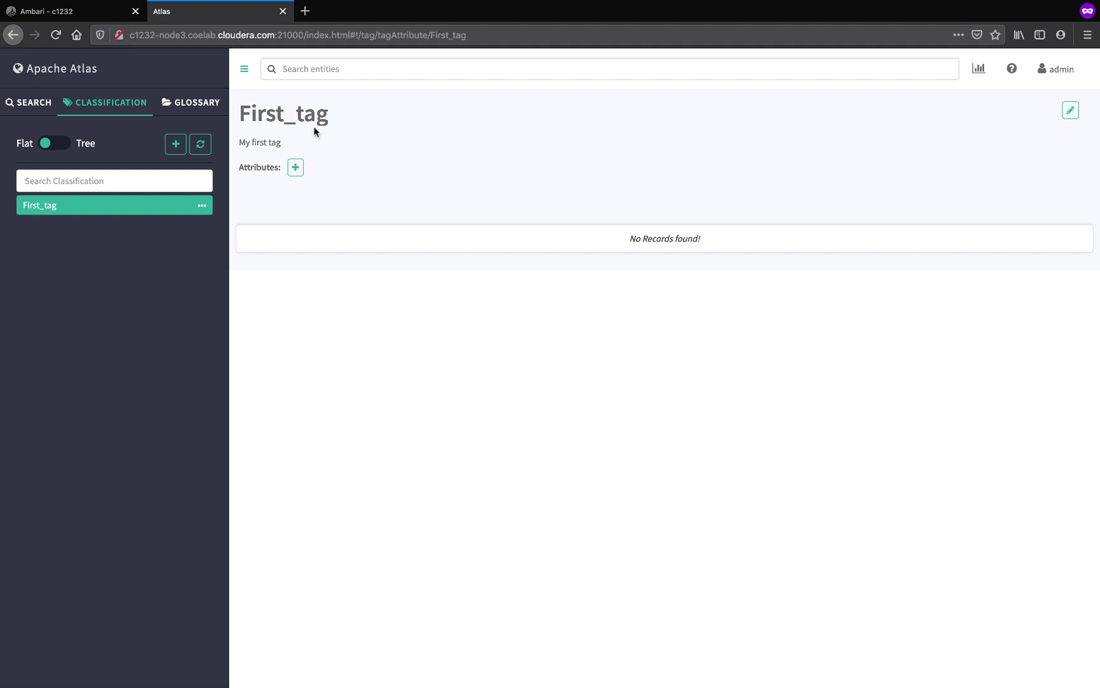
Search for entities of type hive_table and open the country column of the football table.
{"action": "left_click", "coordinate": [47, 104]}
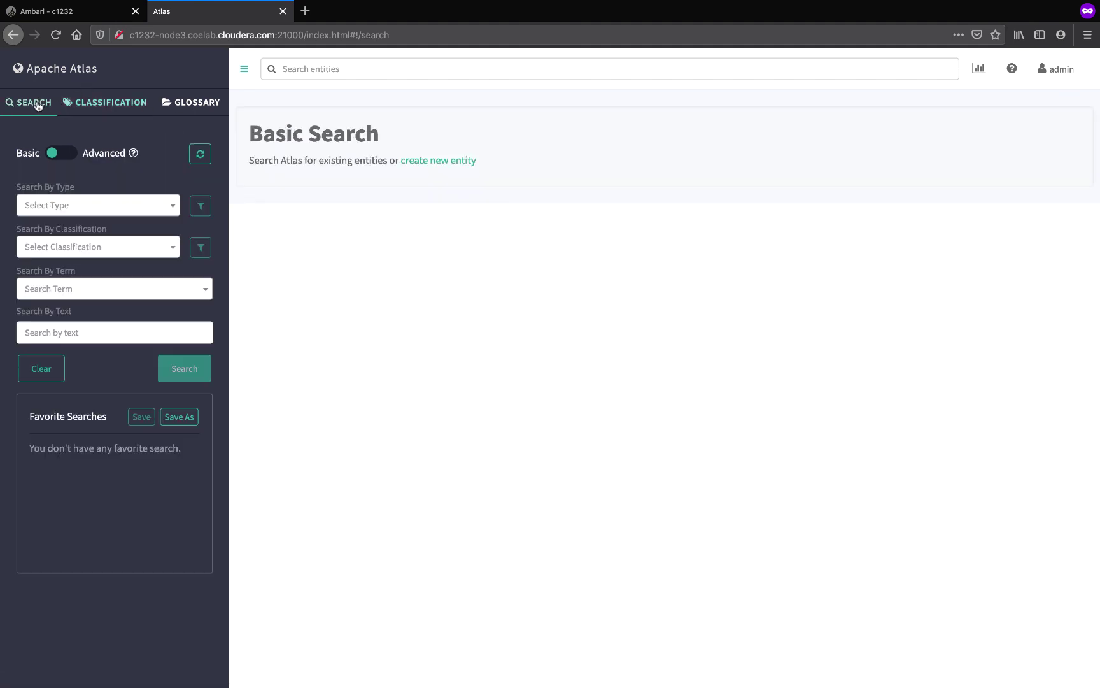
{"action": "left_click", "coordinate": [63, 207]}
{"action": "type", "text": "hive_tab"}
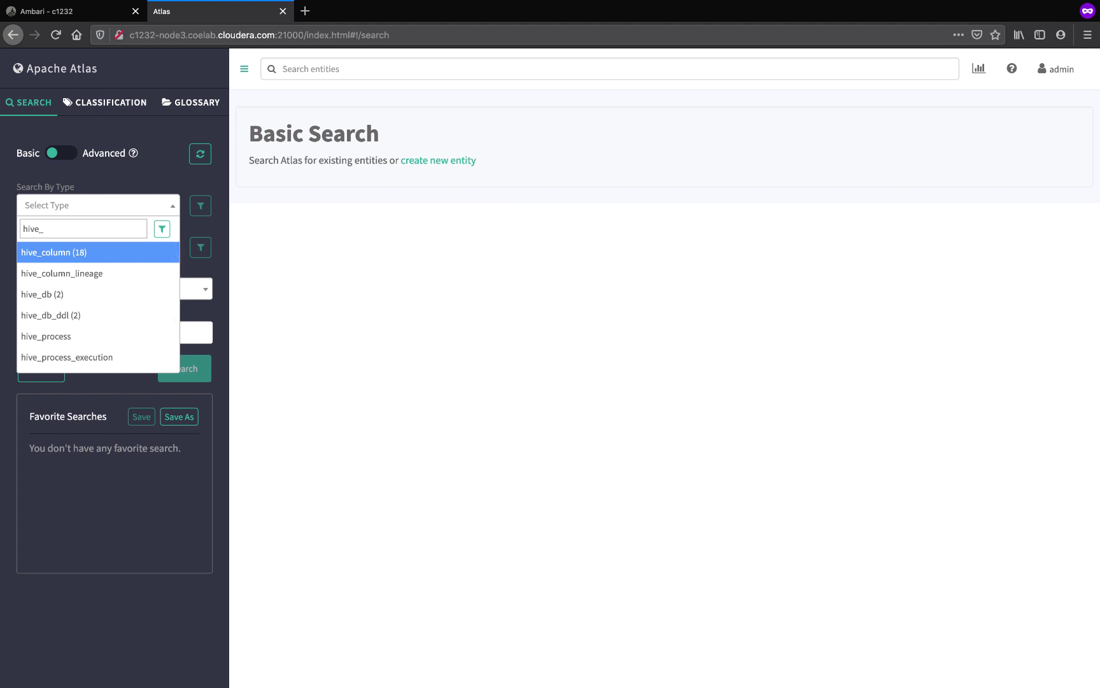
{"action": "key", "text": "Return"}
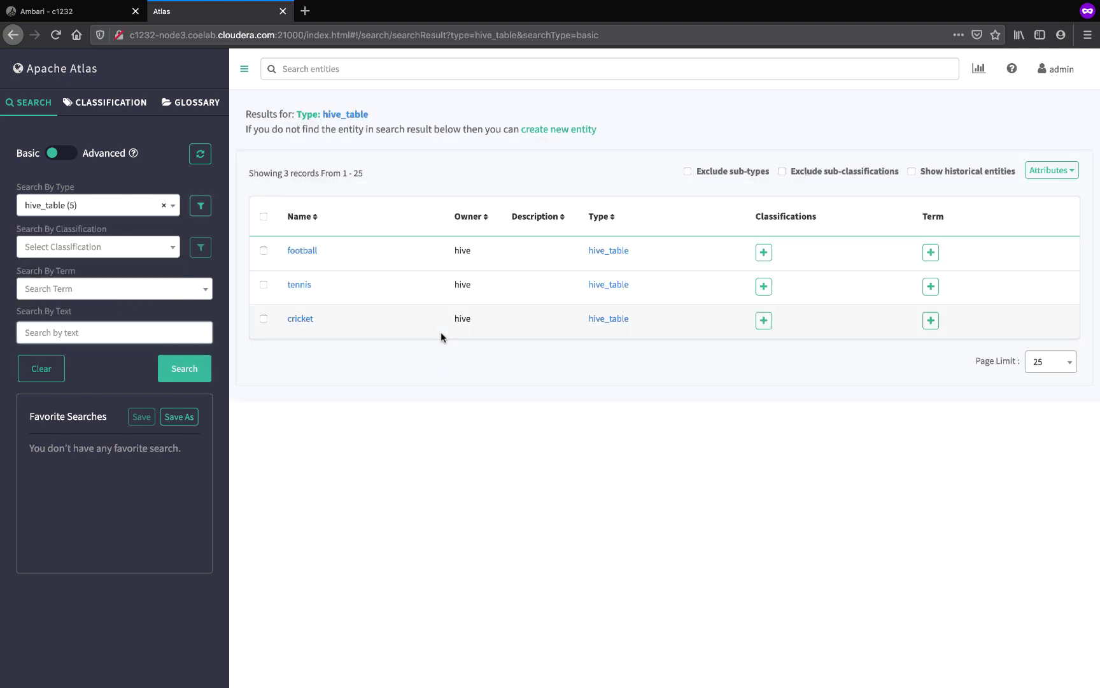
{"action": "left_click", "coordinate": [306, 254]}
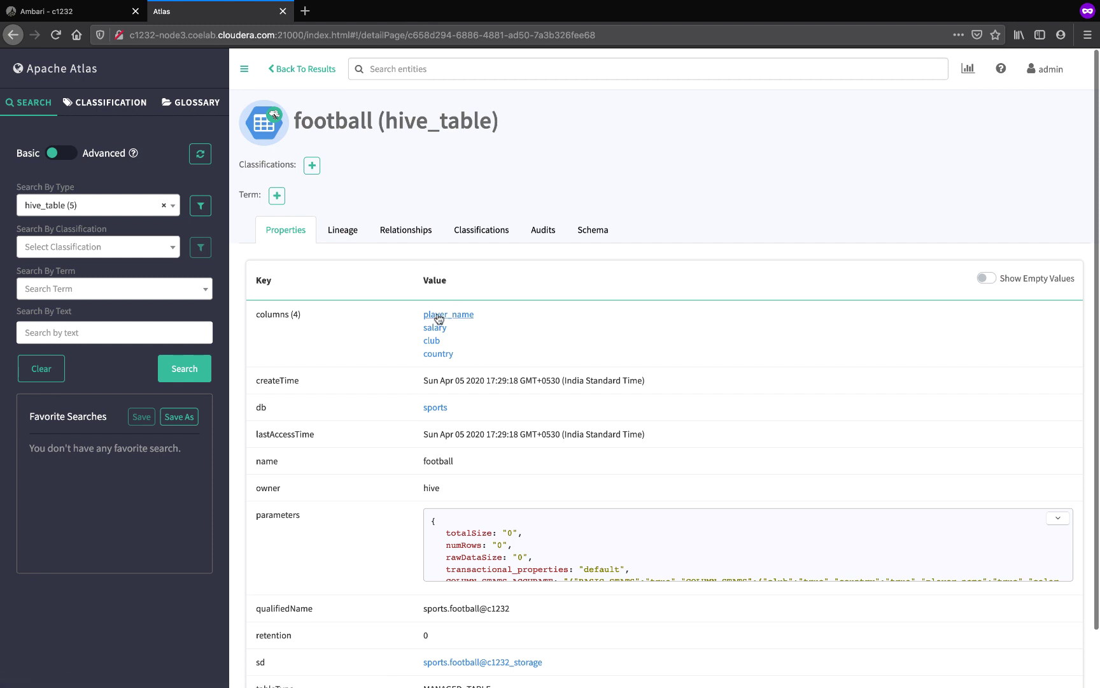
{"action": "left_click", "coordinate": [436, 354]}
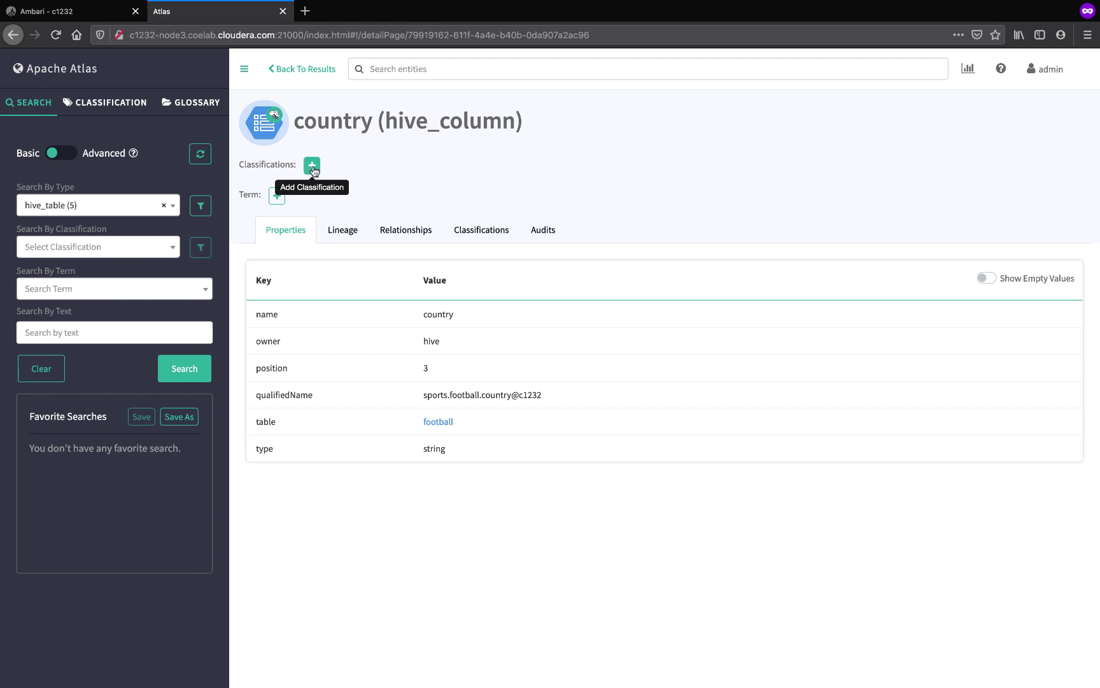
Add the First_tag classification to the country column.
{"action": "left_click", "coordinate": [312, 167]}
{"action": "left_click", "coordinate": [314, 161]}
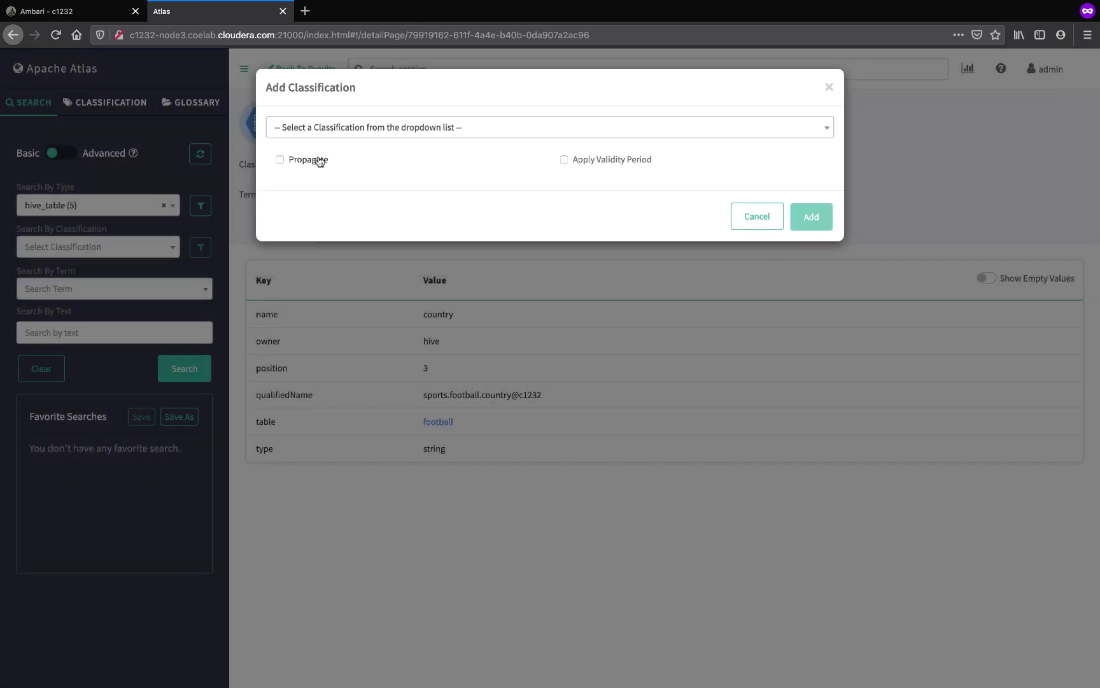
{"action": "left_click", "coordinate": [336, 135]}
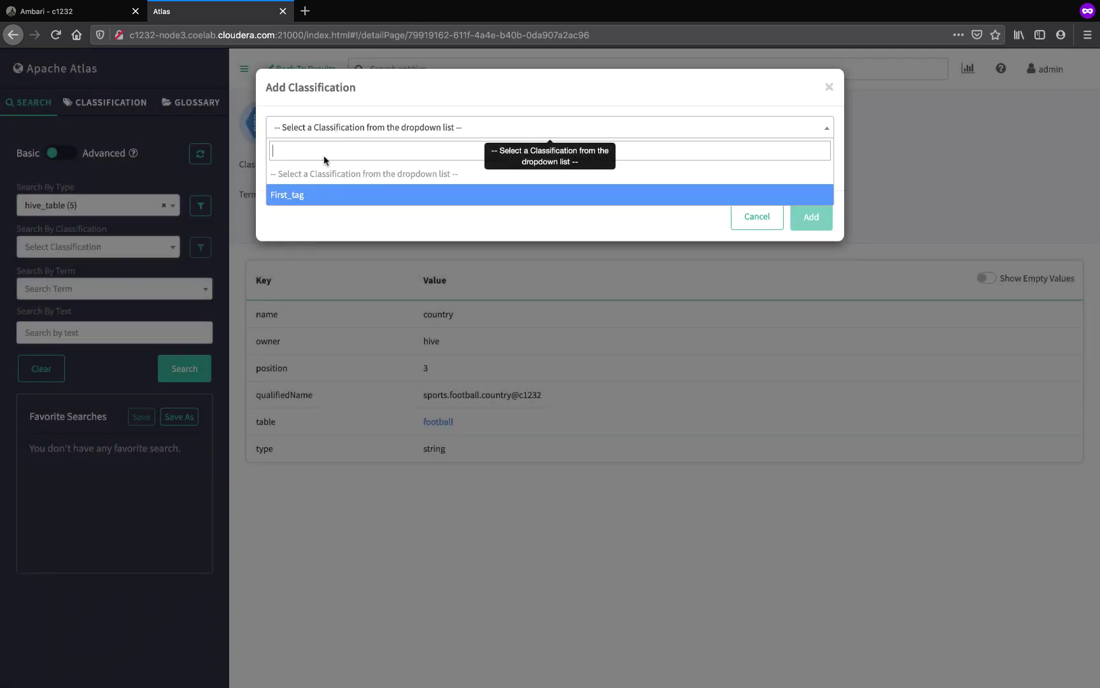
{"action": "left_click", "coordinate": [298, 197]}
{"action": "left_click", "coordinate": [805, 224]}
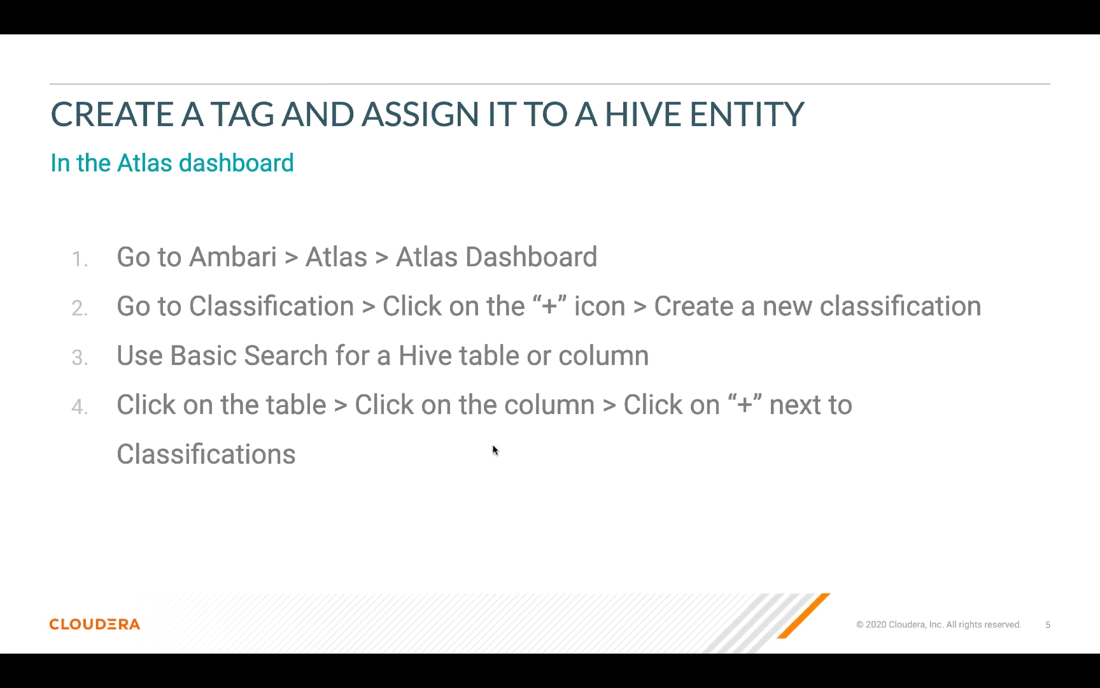
{"action": "key", "text": "Right"}
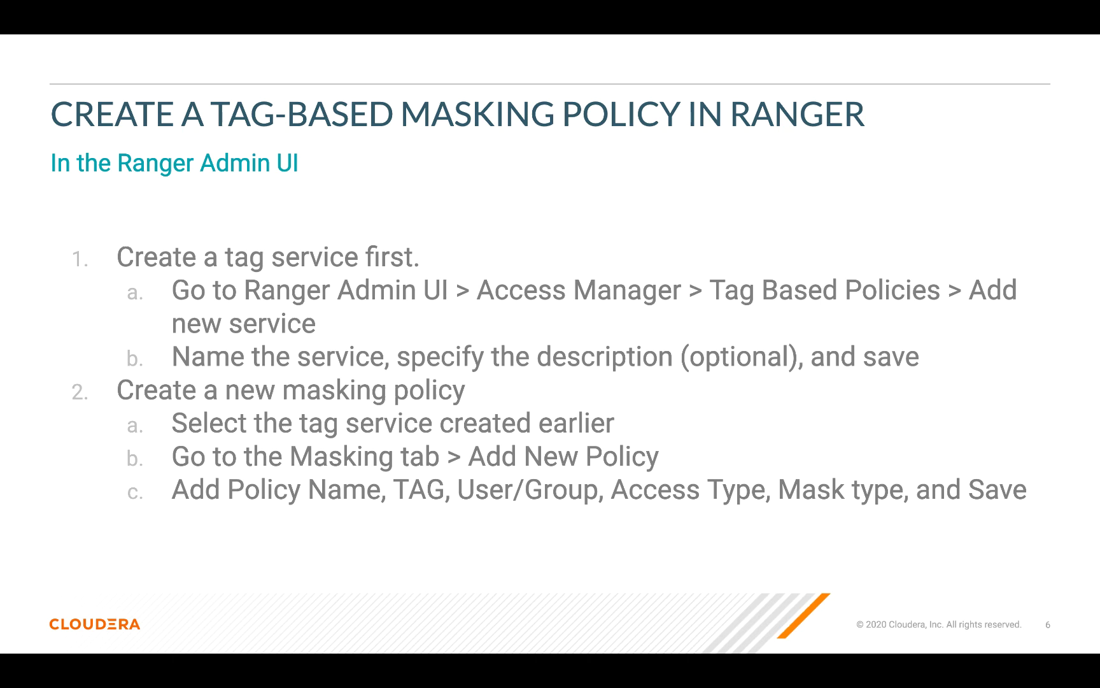
{"action": "key", "text": "ctrl+Right"}
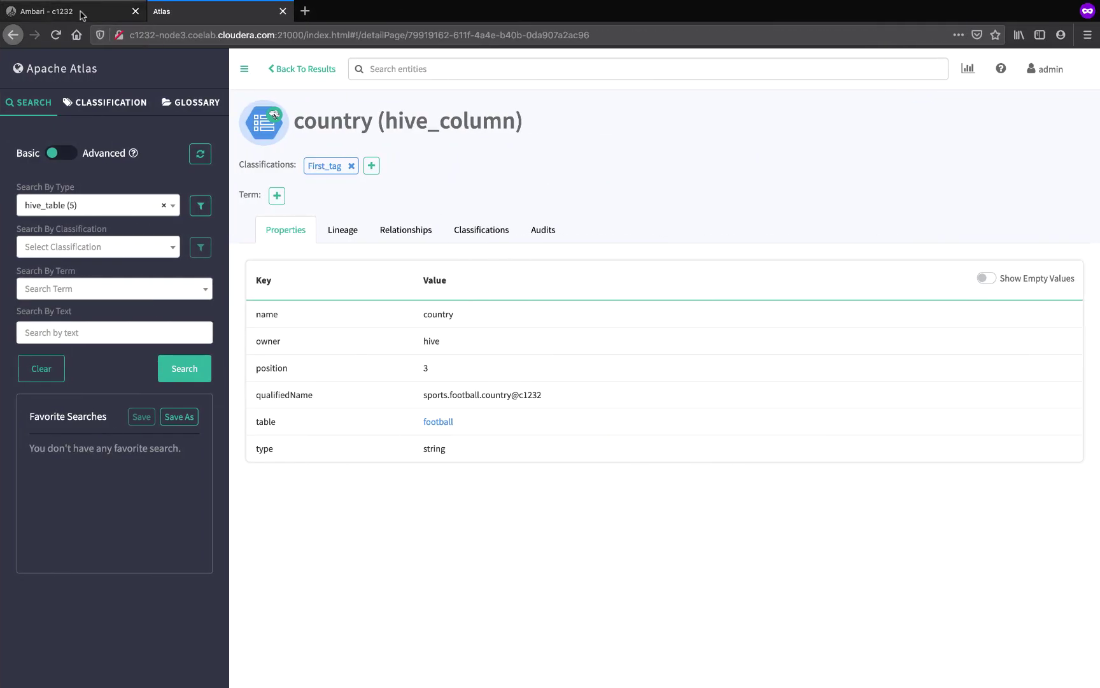
Open the Ranger admin UI through the Ranger service in Ambari and display the tag-based policies.
{"action": "left_click", "coordinate": [81, 13]}
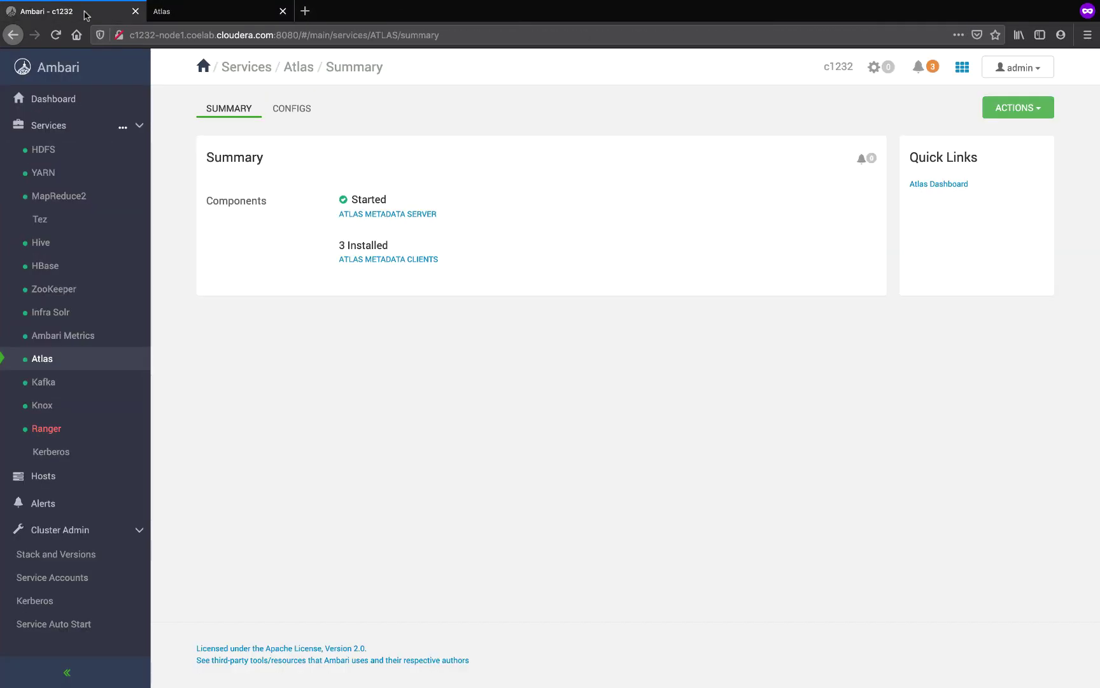
{"action": "left_click", "coordinate": [74, 433]}
{"action": "left_click", "coordinate": [938, 206]}
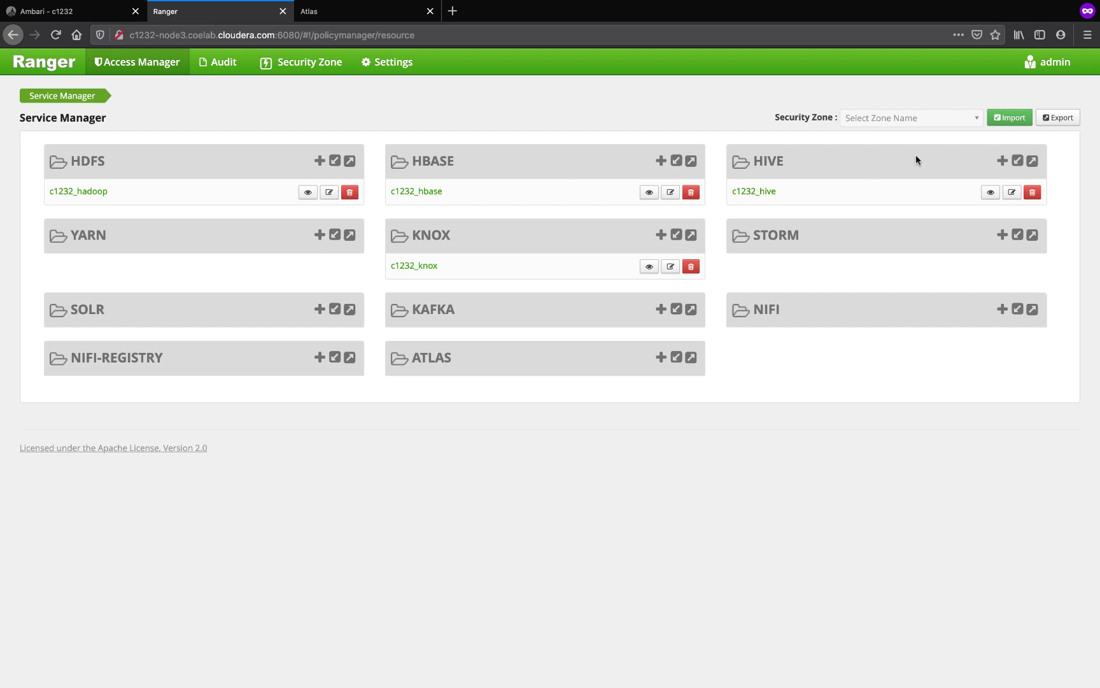
{"action": "left_click", "coordinate": [150, 64]}
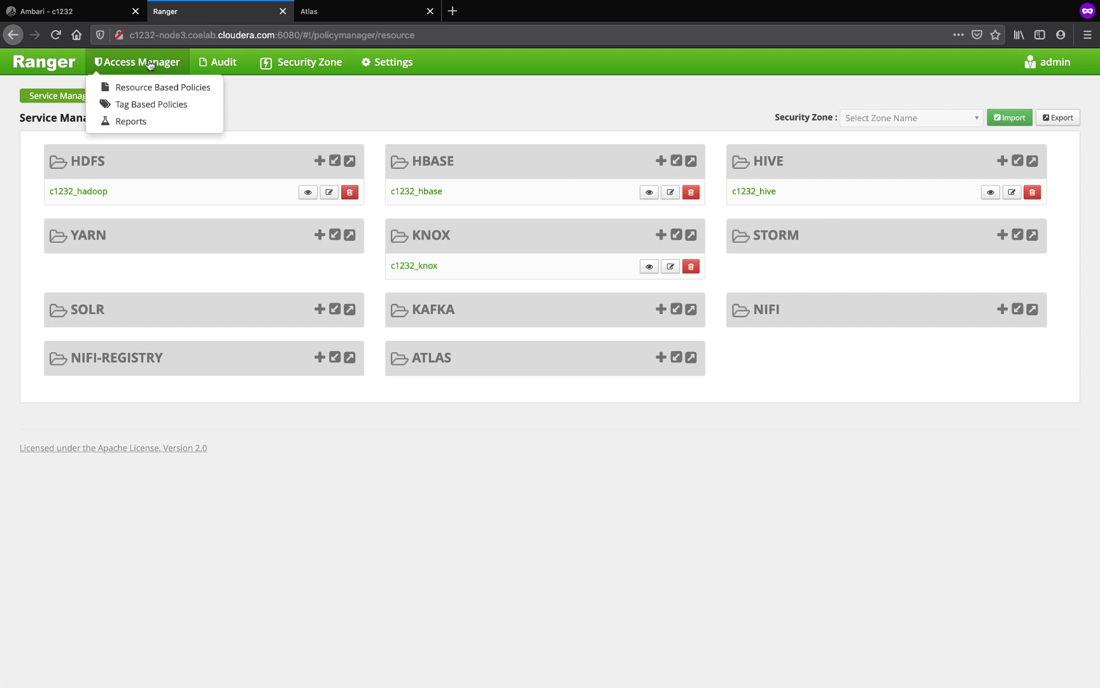
{"action": "left_click", "coordinate": [150, 106]}
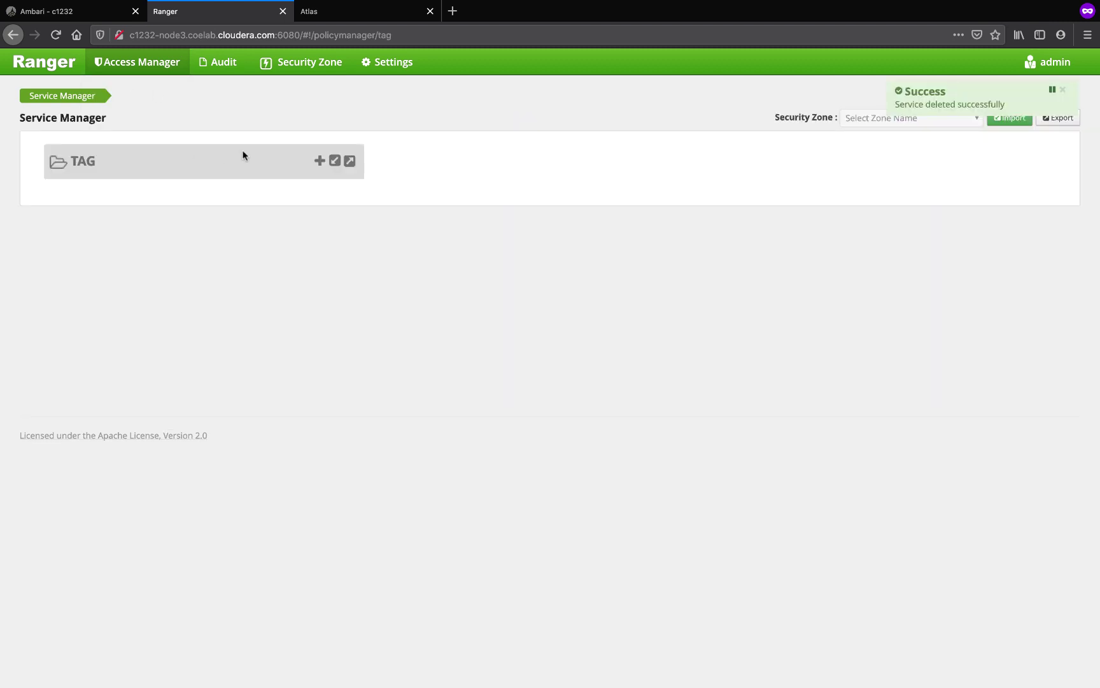
Create a tag service named tag_service with the description "My first tag service".
{"action": "left_click", "coordinate": [320, 161]}
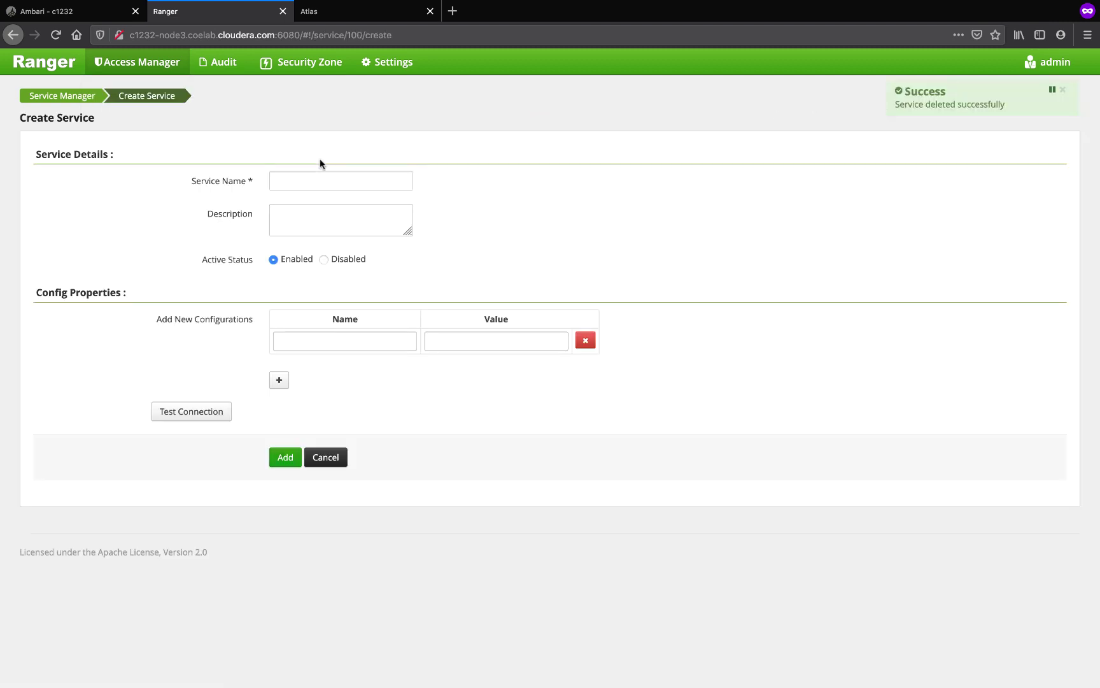
{"action": "left_click", "coordinate": [307, 174]}
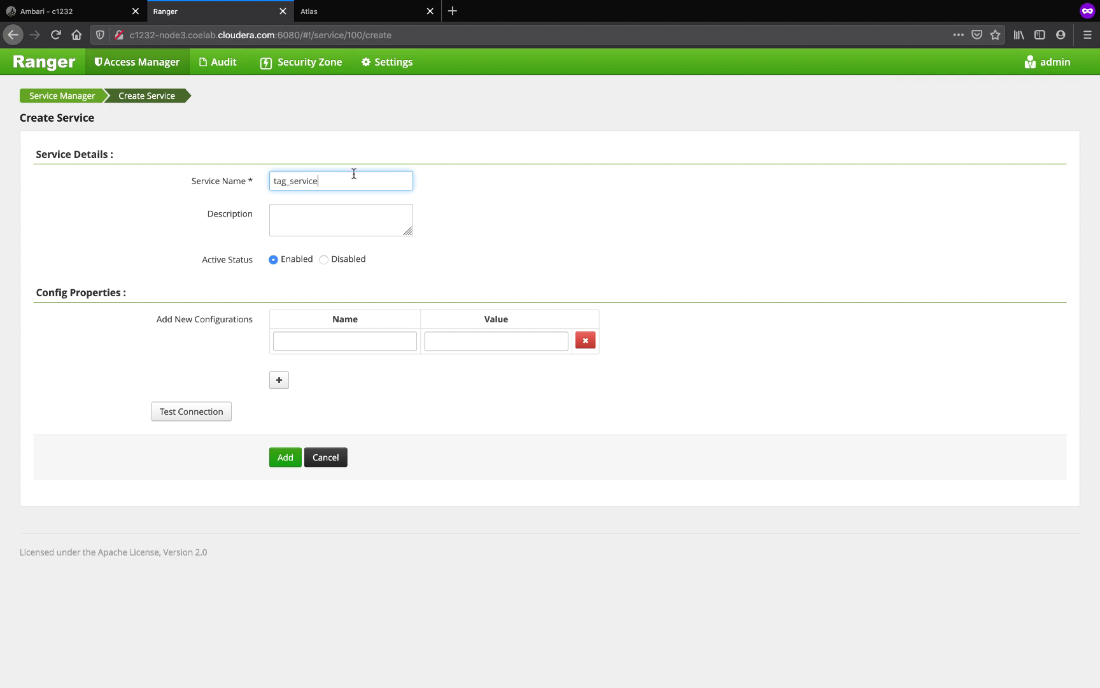
{"action": "left_click", "coordinate": [306, 220]}
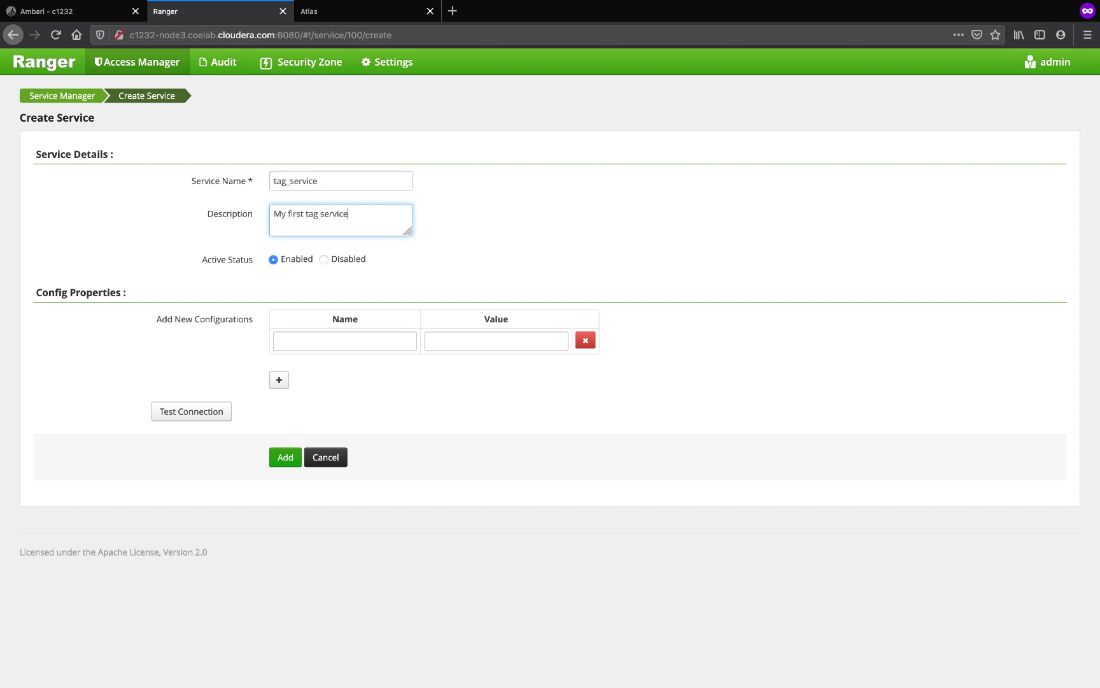
{"action": "left_click", "coordinate": [284, 465]}
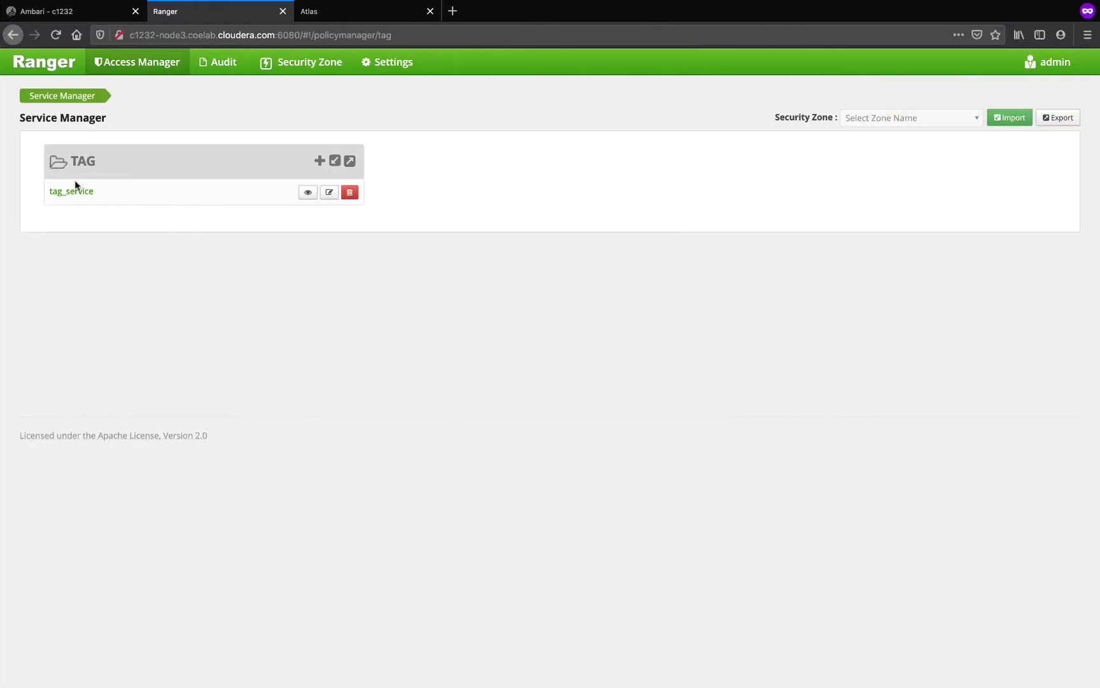
Start a new masking policy in tag_service, naming it New_masking and selecting First_tag as its tag.
{"action": "left_click", "coordinate": [75, 186]}
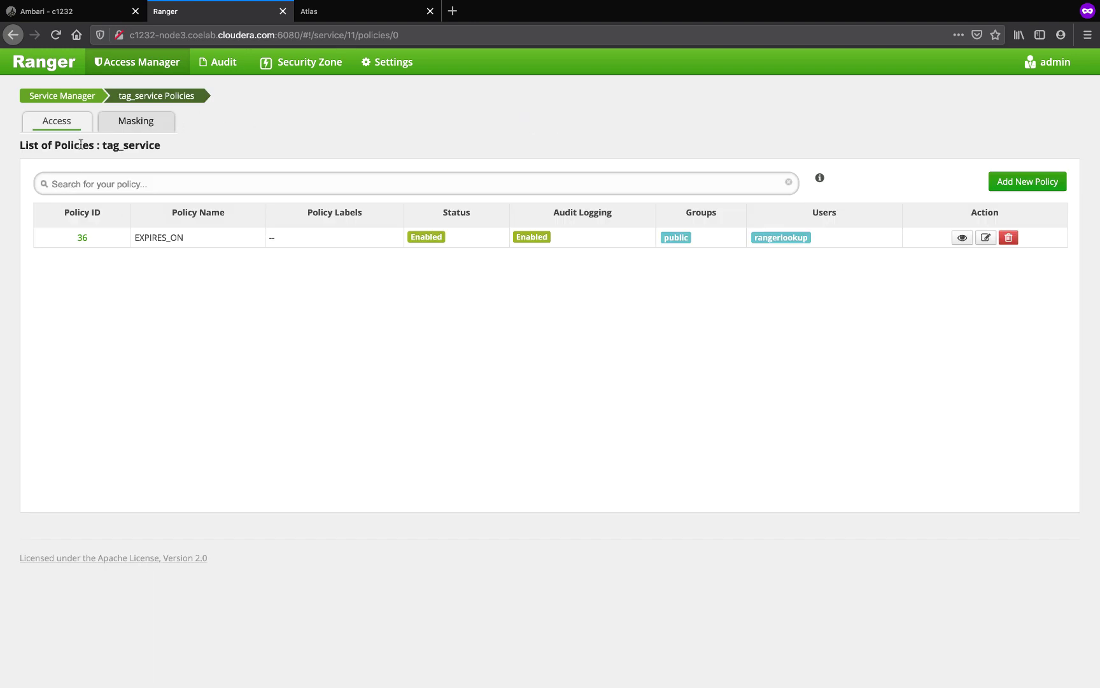
{"action": "left_click", "coordinate": [143, 129]}
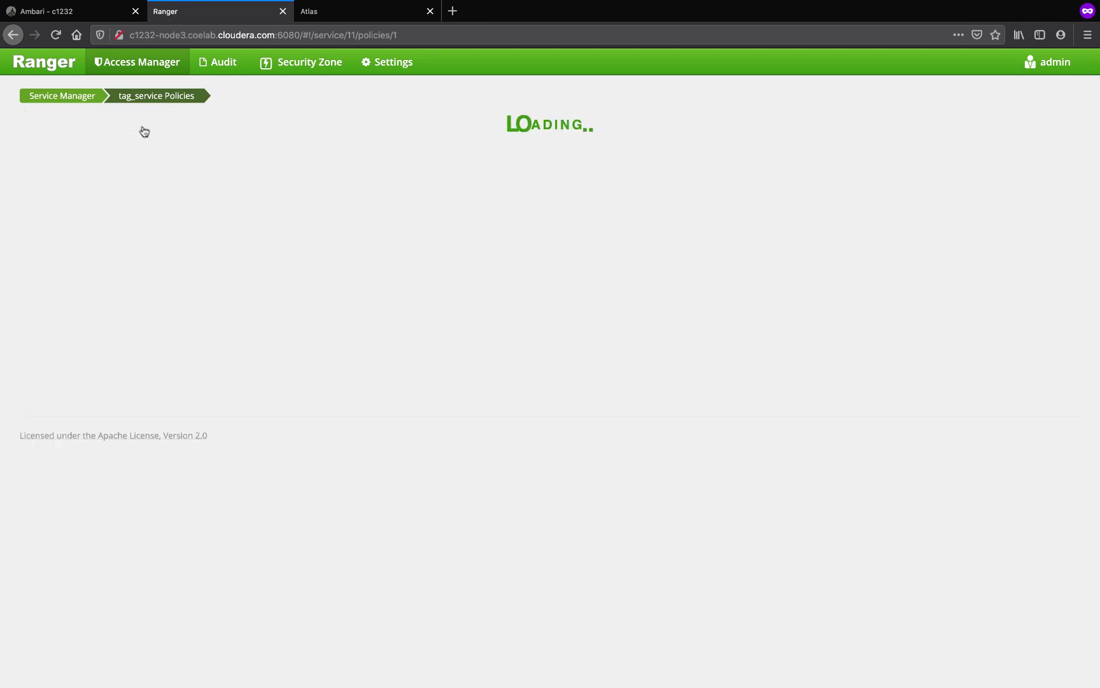
{"action": "left_click", "coordinate": [1029, 182]}
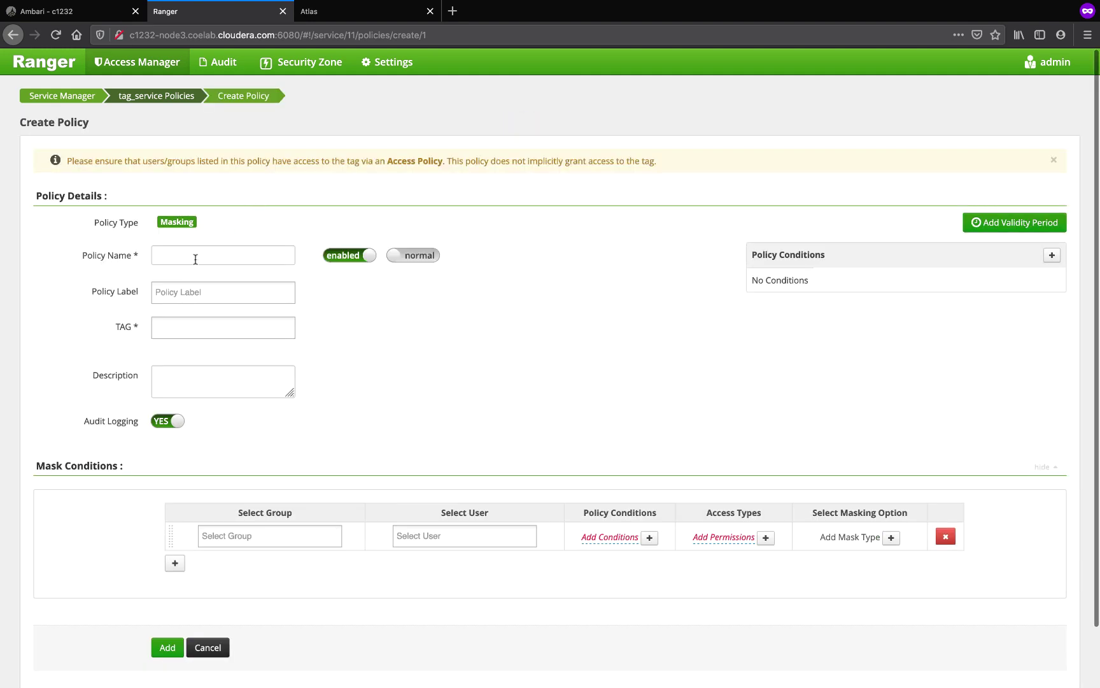
{"action": "left_click", "coordinate": [199, 256]}
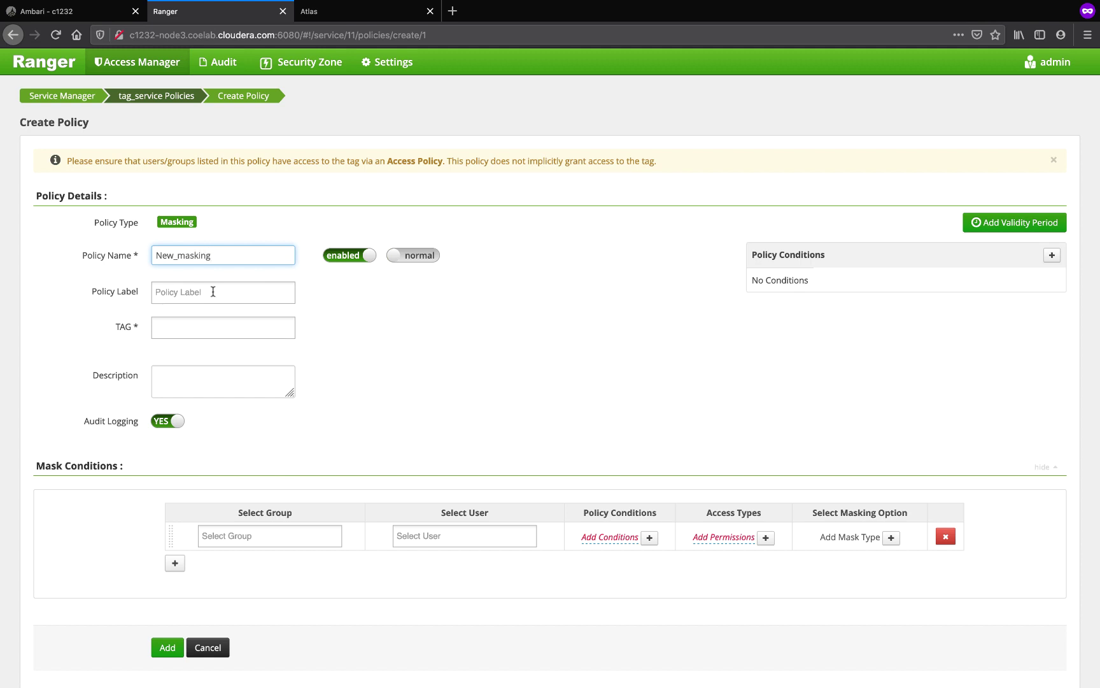
{"action": "left_click", "coordinate": [196, 322]}
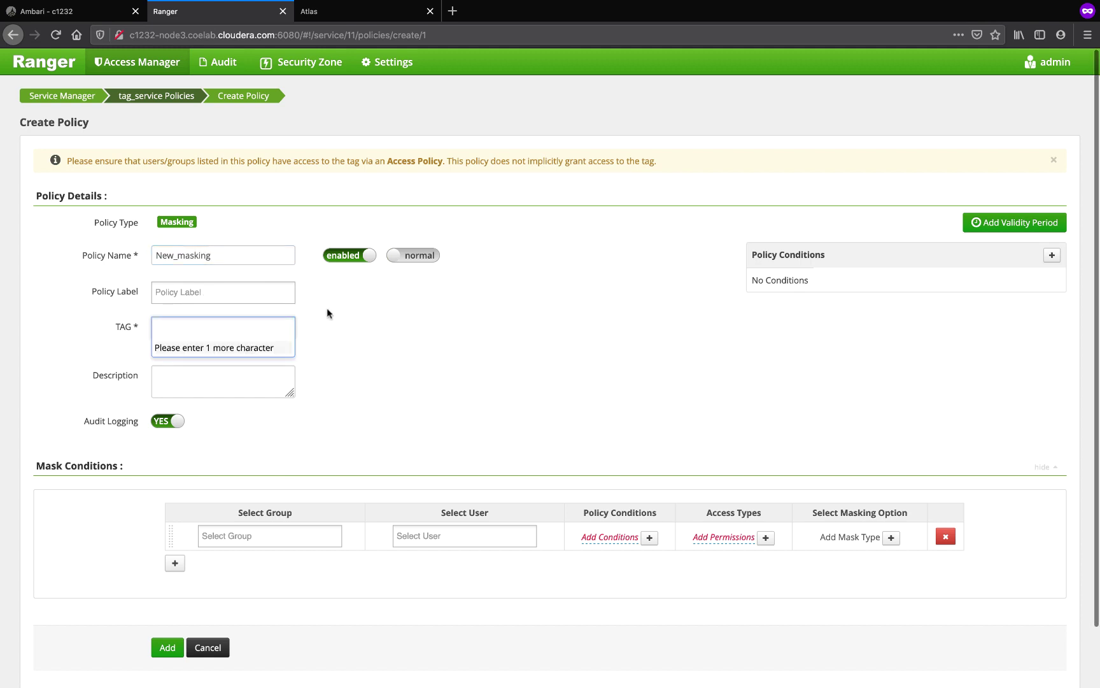
{"action": "left_click", "coordinate": [373, 16]}
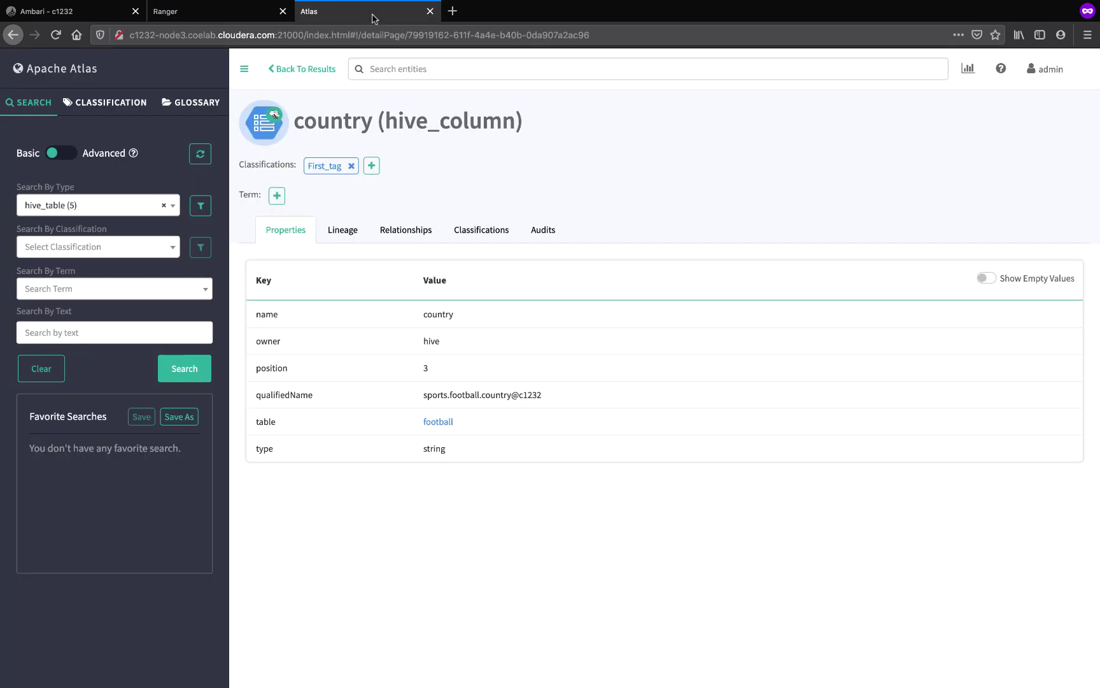
{"action": "left_click", "coordinate": [175, 11]}
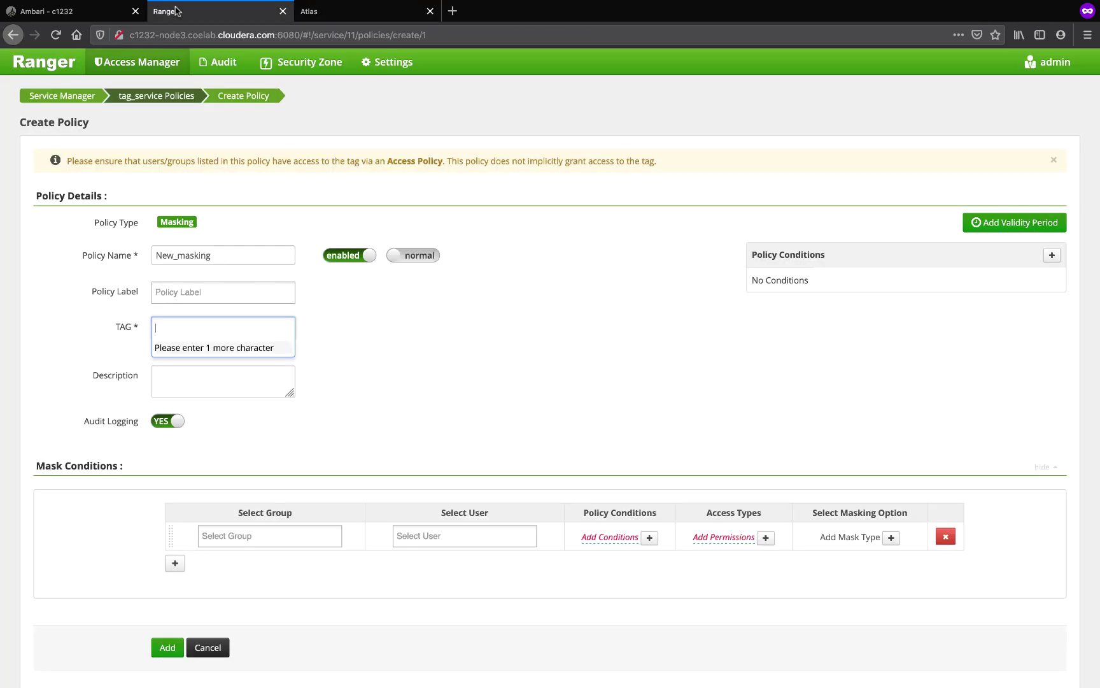
{"action": "type", "text": "F"}
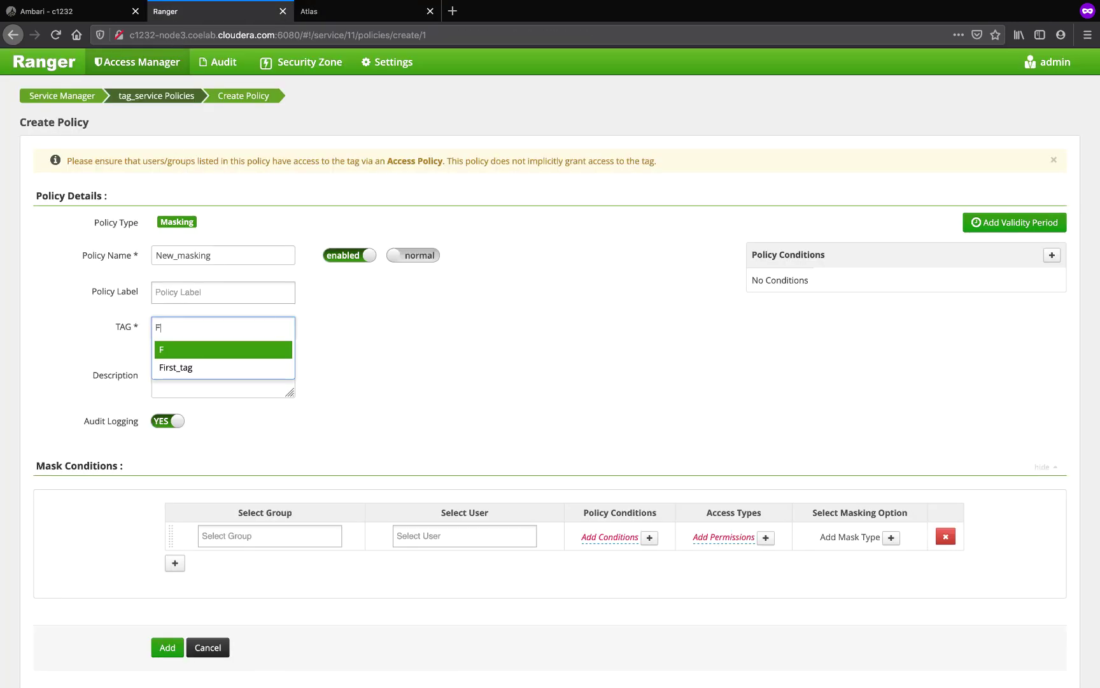
{"action": "left_click", "coordinate": [177, 370]}
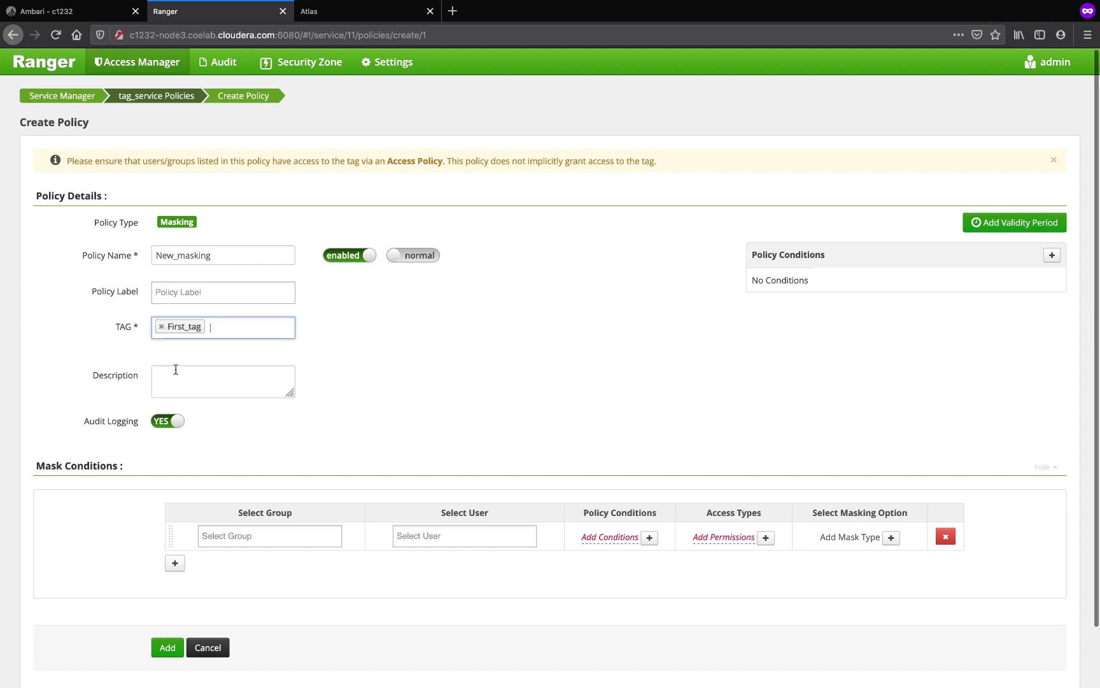
Enter "My first masking policy" as the description of the New_masking policy.
{"action": "scroll", "coordinate": [440, 416], "scroll_direction": "down", "scroll_amount": 2}
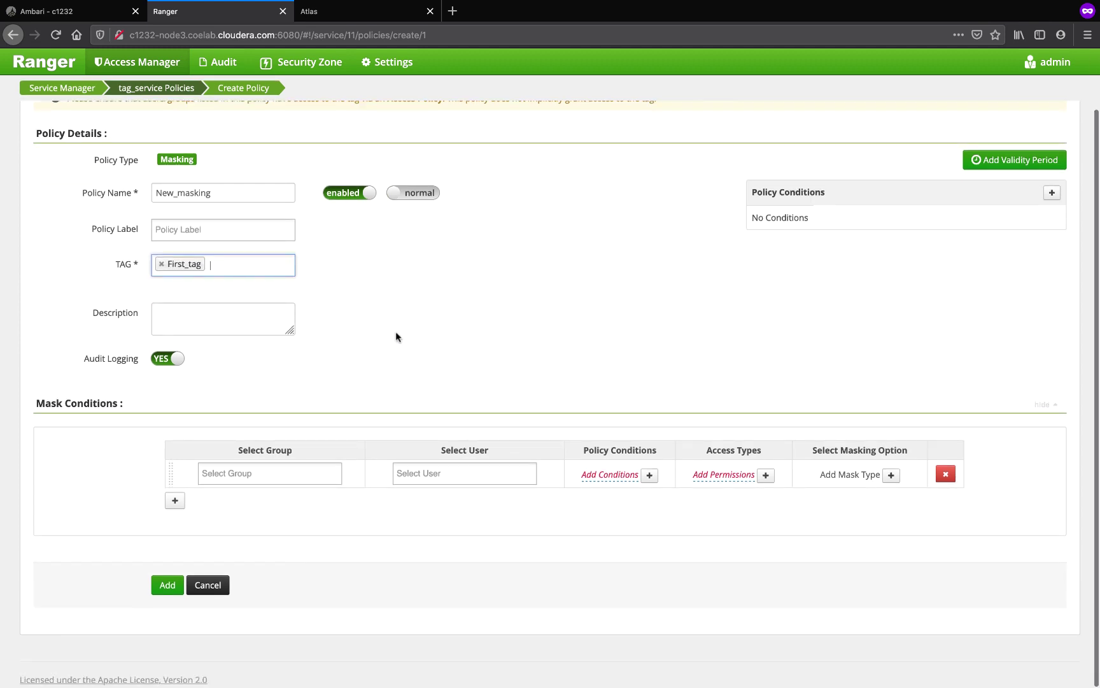
{"action": "left_click", "coordinate": [200, 330]}
{"action": "type", "text": "My"}
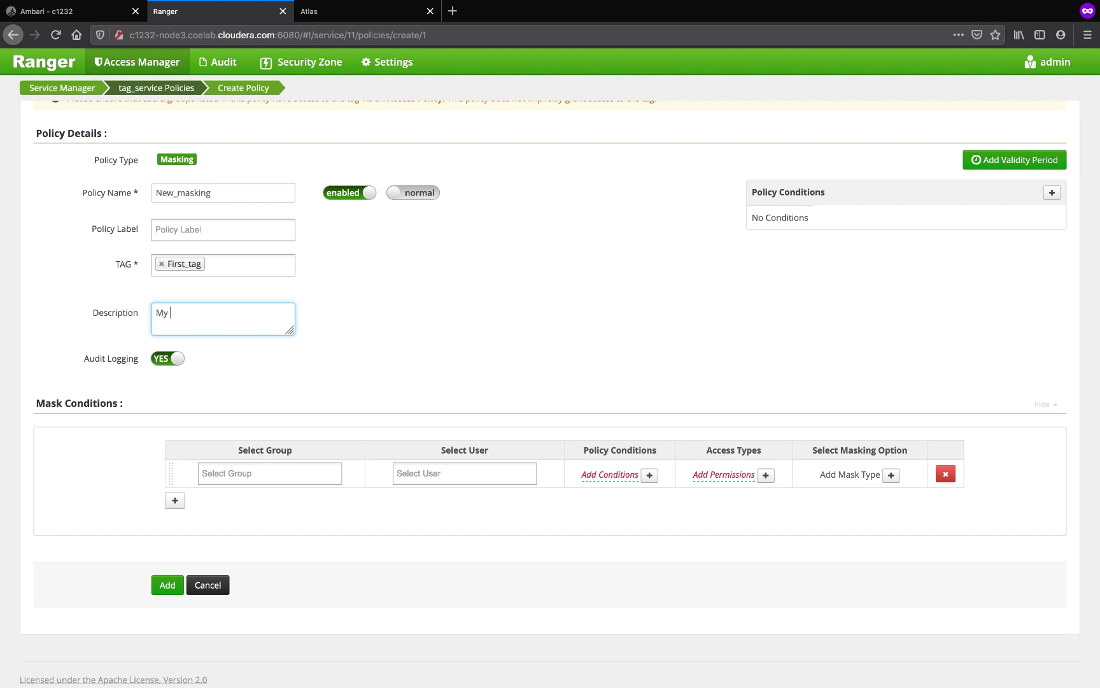
{"action": "type", "text": " firast"}
{"action": "key", "text": "BackSpace"}
{"action": "key", "text": "BackSpace"}
{"action": "key", "text": "BackSpace"}
{"action": "key", "text": "BackSpace"}
{"action": "key", "text": "BackSpace"}
{"action": "key", "text": "BackSpace"}
{"action": "type", "text": "m"}
{"action": "left_click", "coordinate": [493, 394]}
Add the user whose data access should be masked to the policy's mask condition.
{"action": "left_click", "coordinate": [430, 476]}
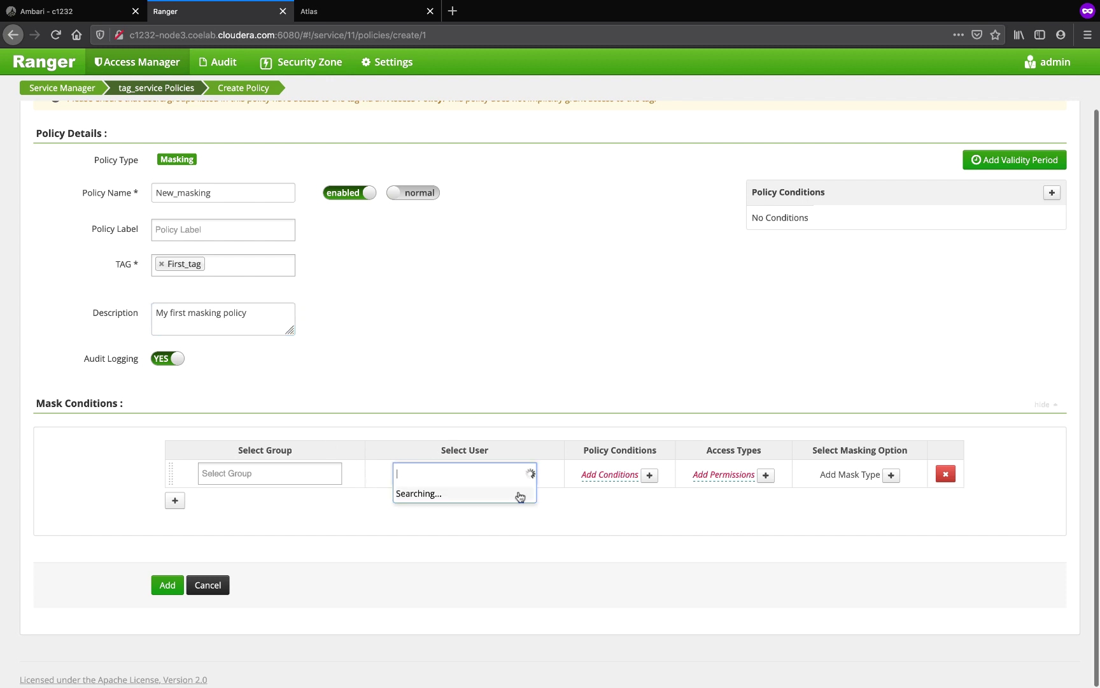
{"action": "type", "text": "saurabh"}
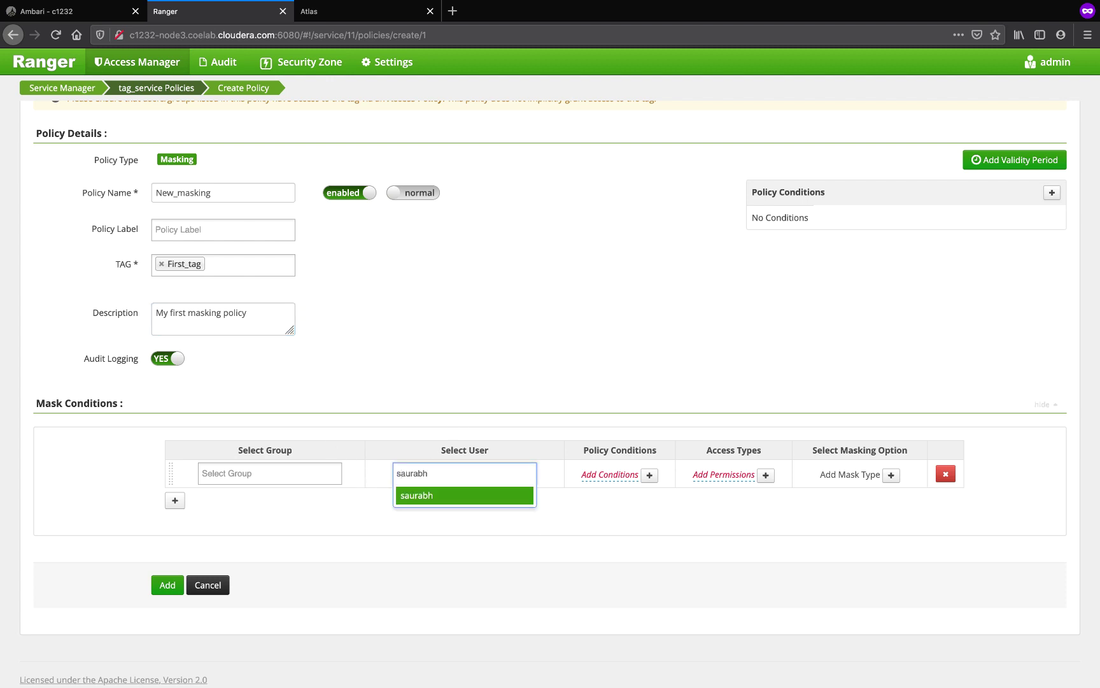
{"action": "left_click", "coordinate": [446, 496]}
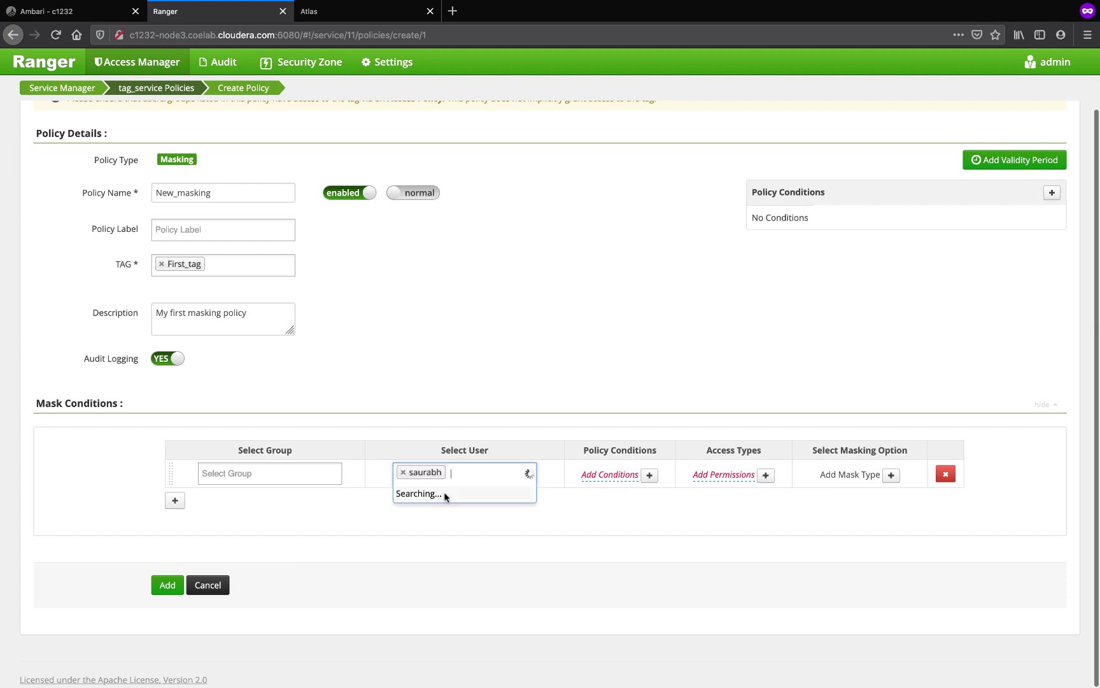
{"action": "left_click", "coordinate": [668, 500]}
Add the hive component to the mask condition's access types with its select permission enabled.
{"action": "left_click", "coordinate": [766, 476]}
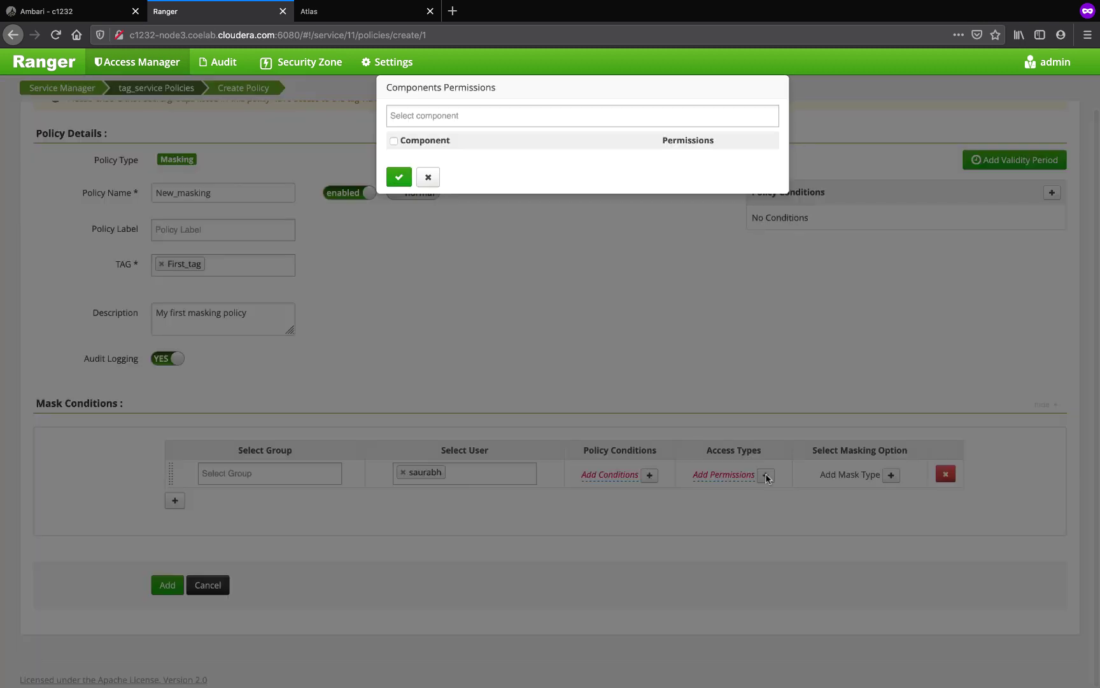
{"action": "left_click", "coordinate": [394, 117]}
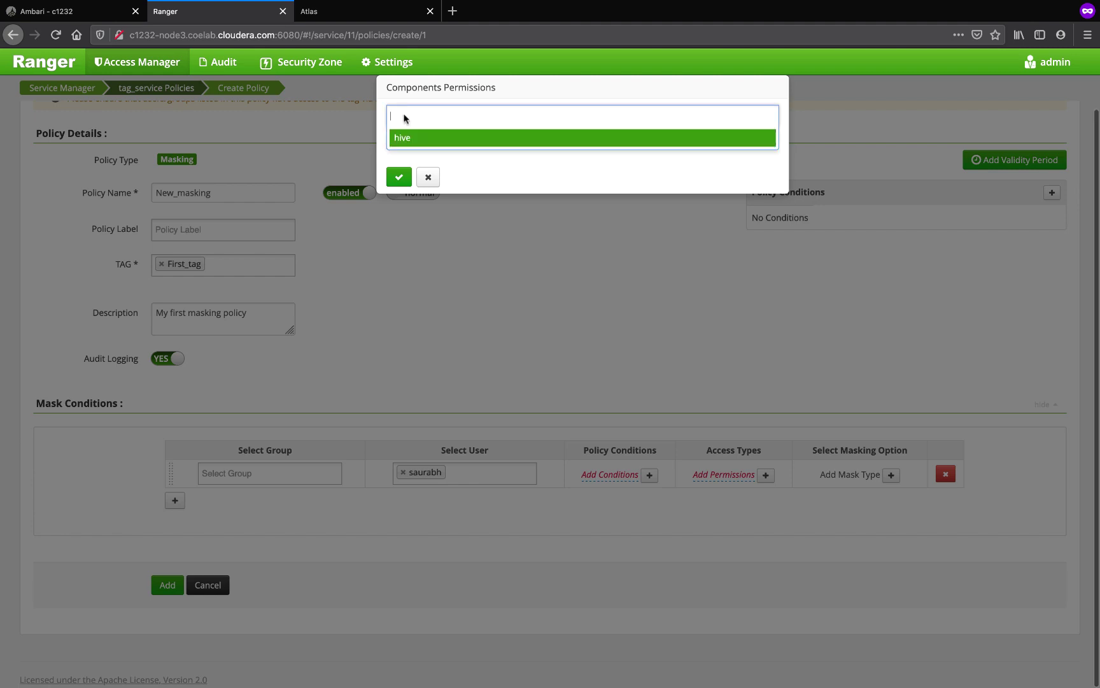
{"action": "type", "text": "hi"}
{"action": "left_click", "coordinate": [408, 136]}
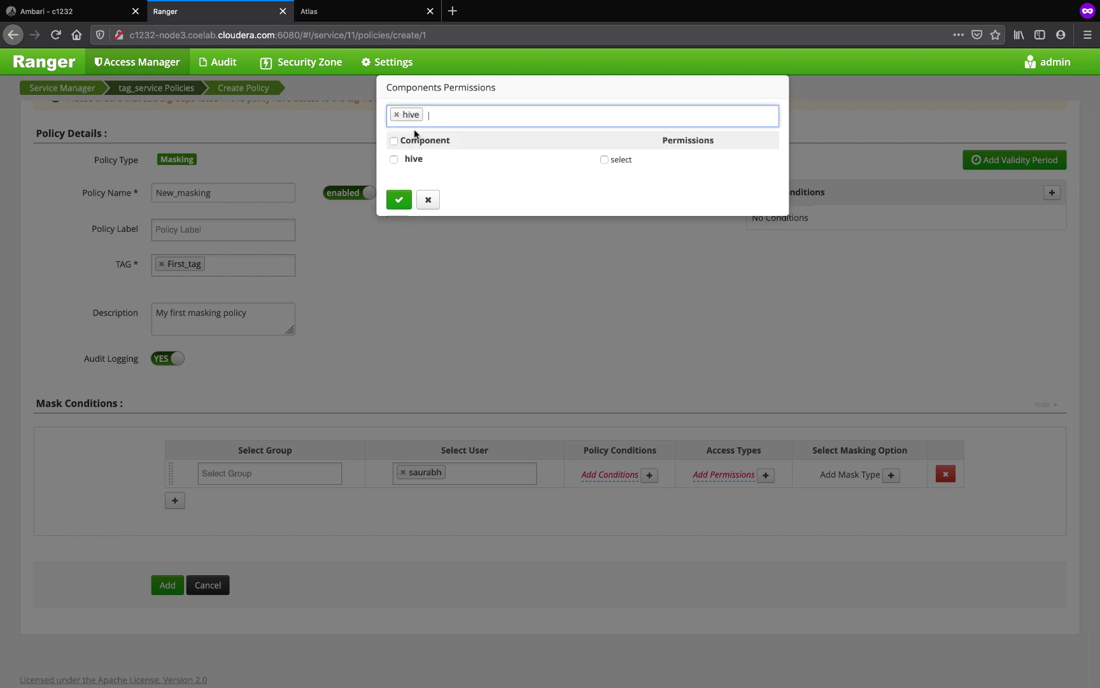
{"action": "left_click", "coordinate": [394, 159]}
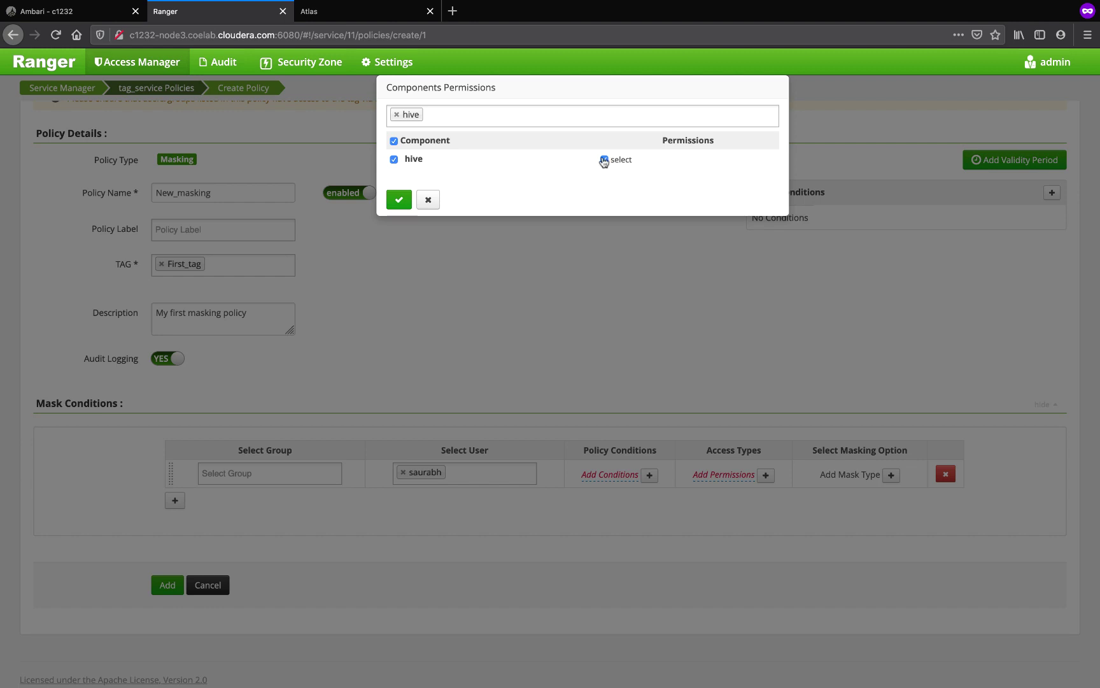
{"action": "left_click", "coordinate": [401, 201]}
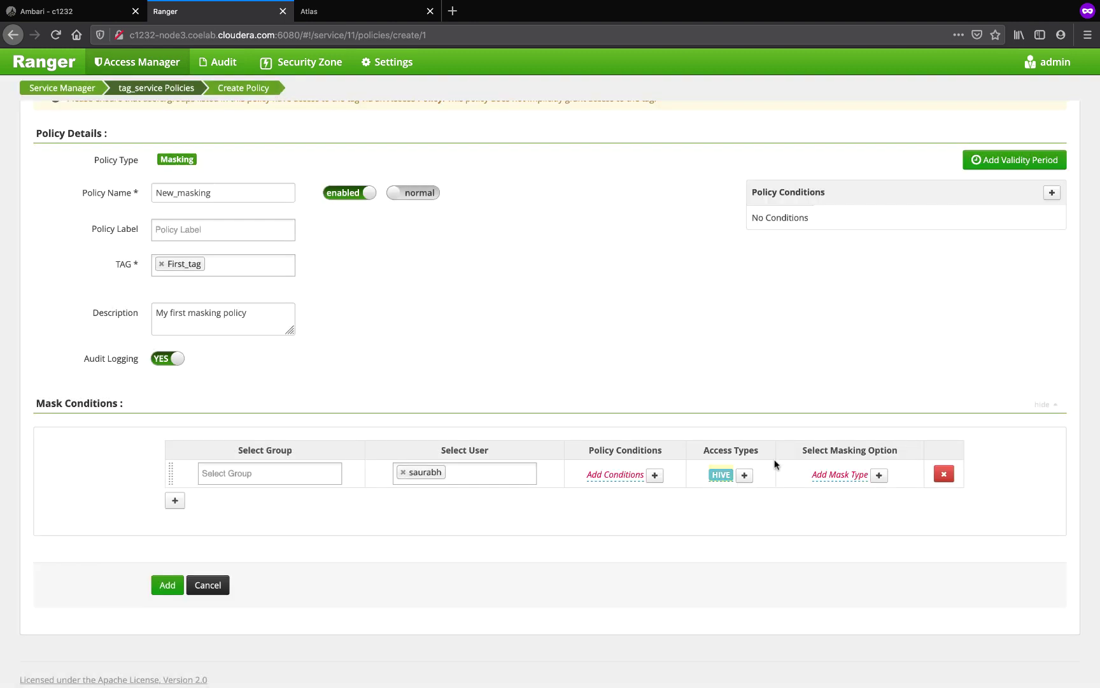
Set the mask condition's masking option to Hash and save the new masking policy.
{"action": "left_click", "coordinate": [878, 476]}
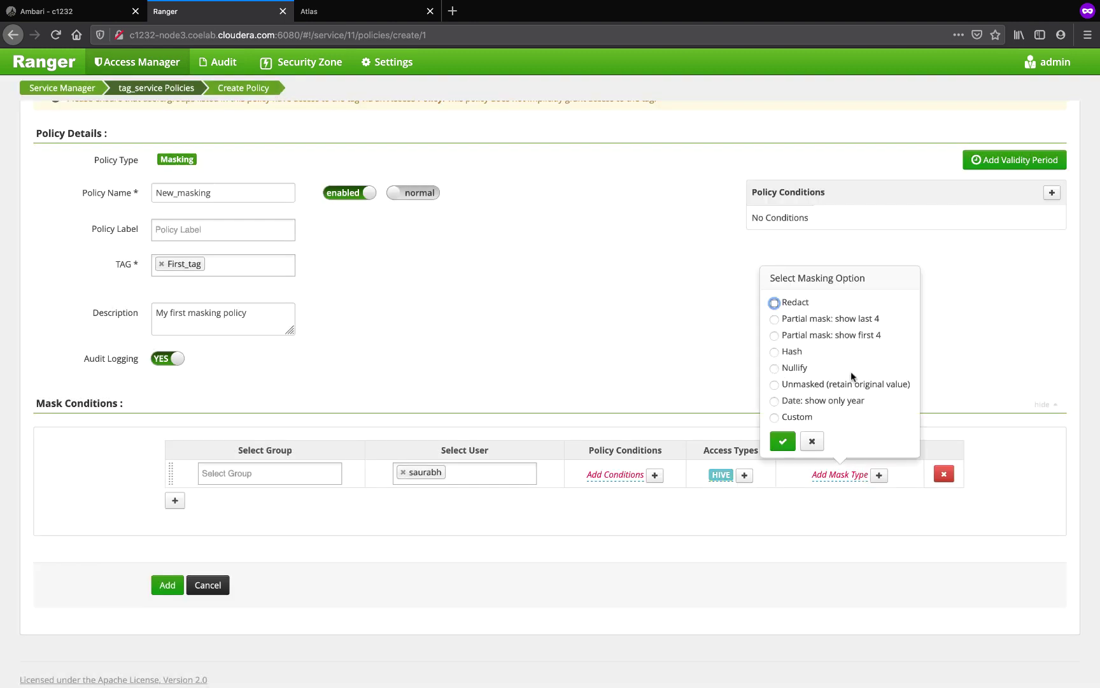
{"action": "left_click", "coordinate": [775, 352]}
{"action": "left_click", "coordinate": [783, 440]}
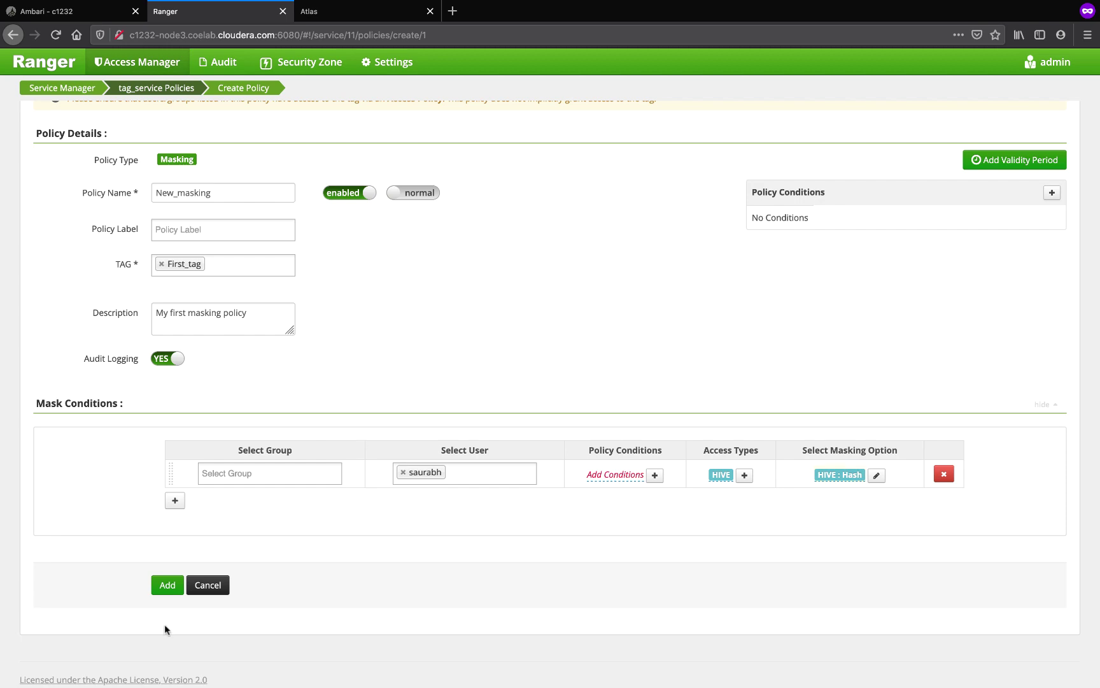
{"action": "left_click", "coordinate": [167, 585]}
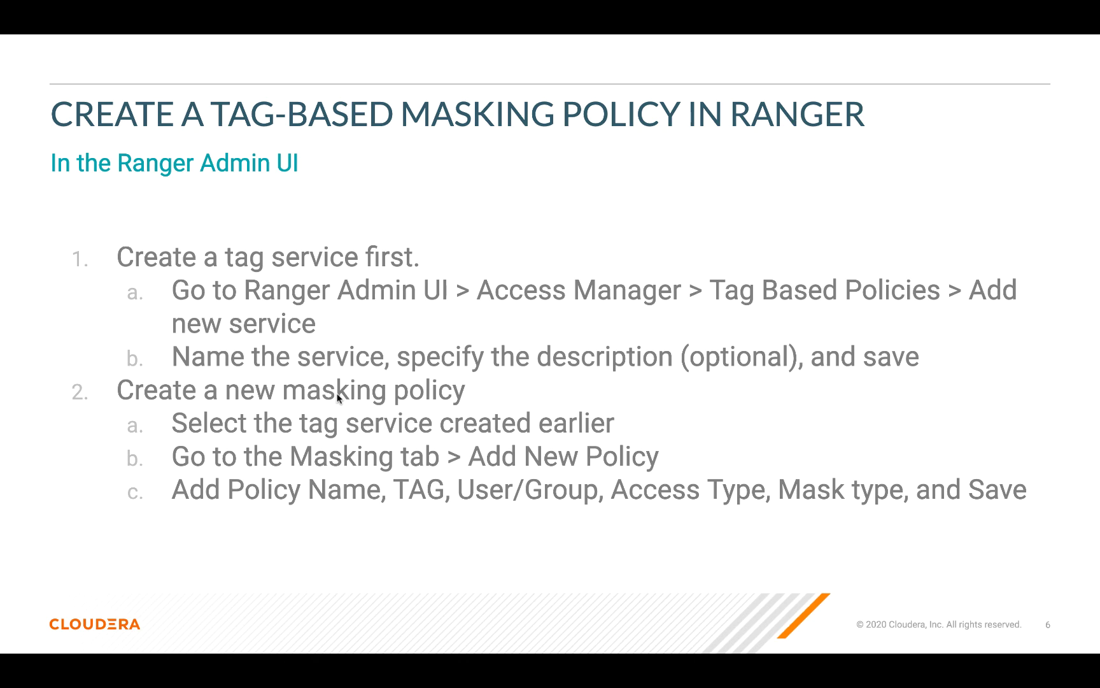
{"action": "key", "text": "Right"}
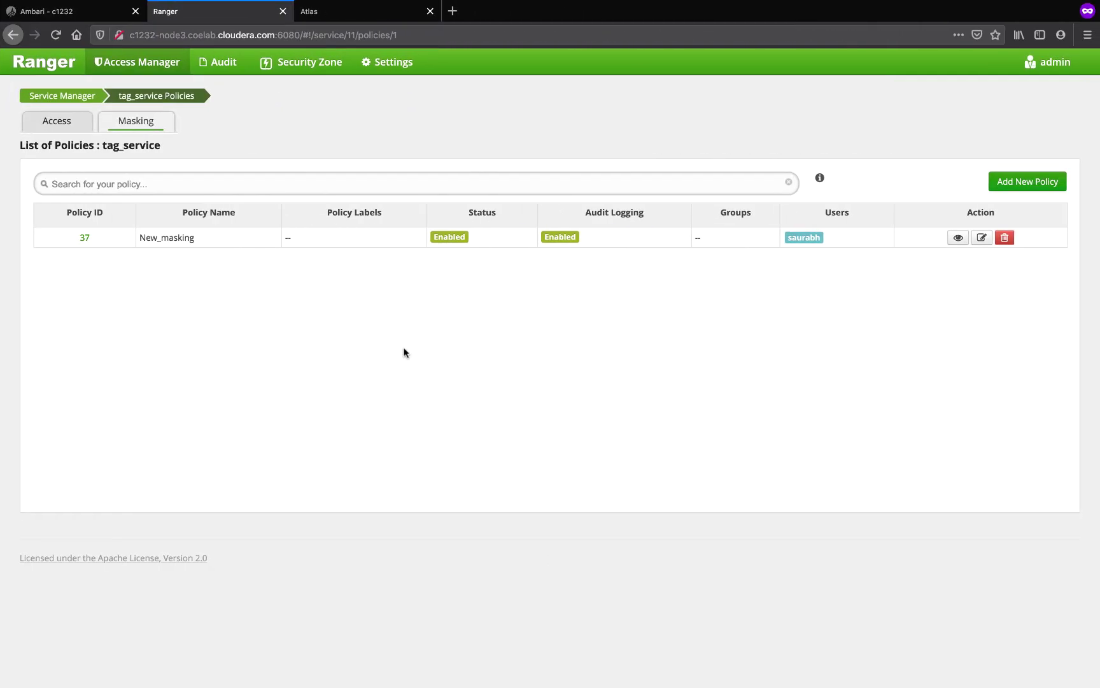
Edit the c1232_hive service among the resource-based policies, assign tag_service as its tag service, and save it.
{"action": "left_click", "coordinate": [160, 61]}
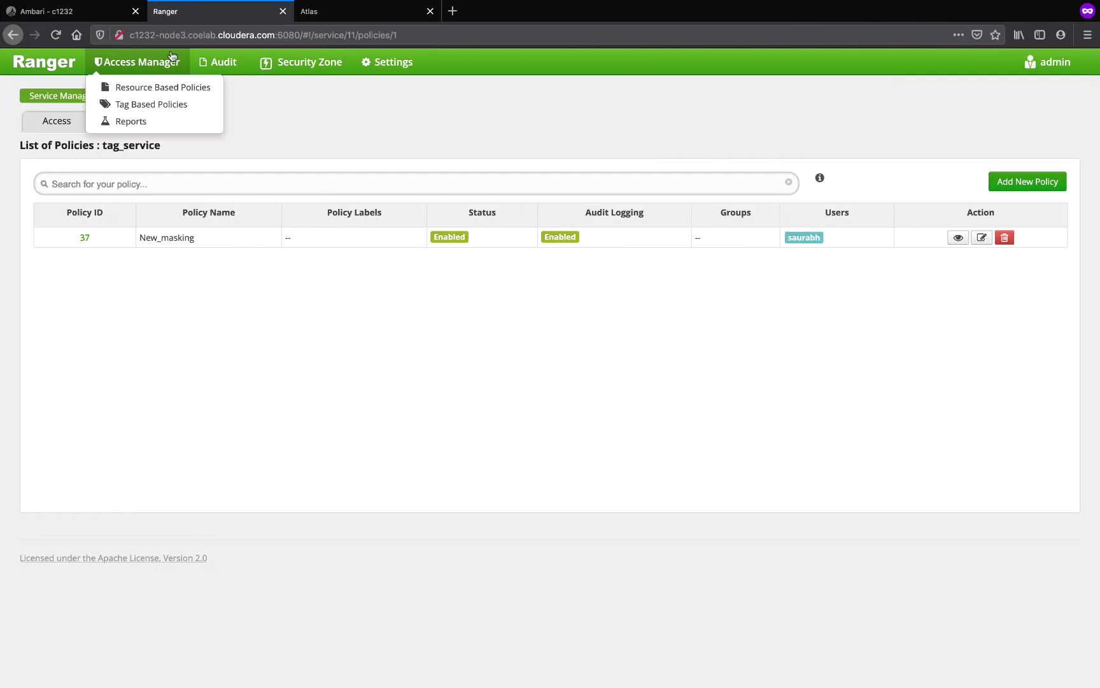
{"action": "left_click", "coordinate": [135, 93]}
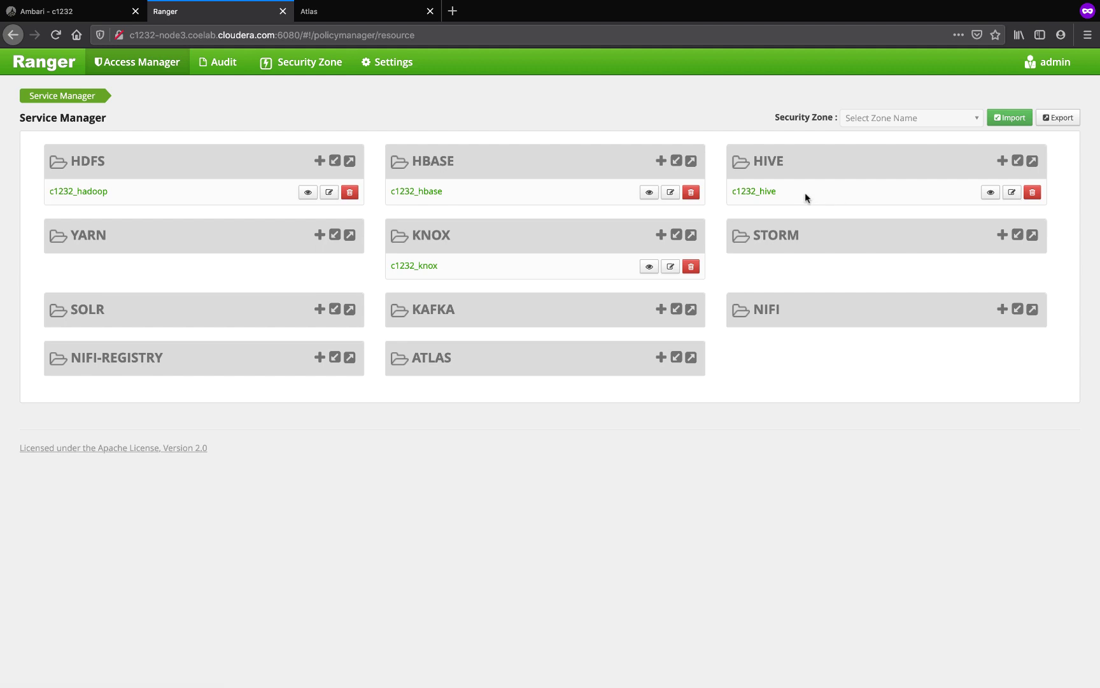
{"action": "left_click", "coordinate": [1012, 192]}
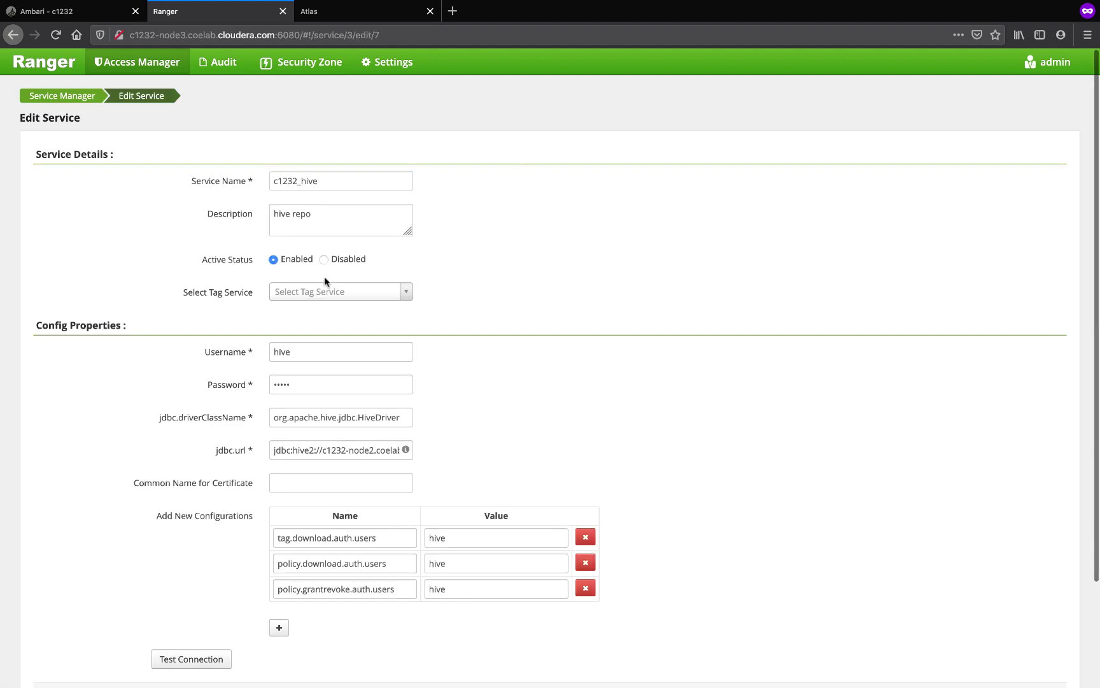
{"action": "left_click", "coordinate": [336, 297]}
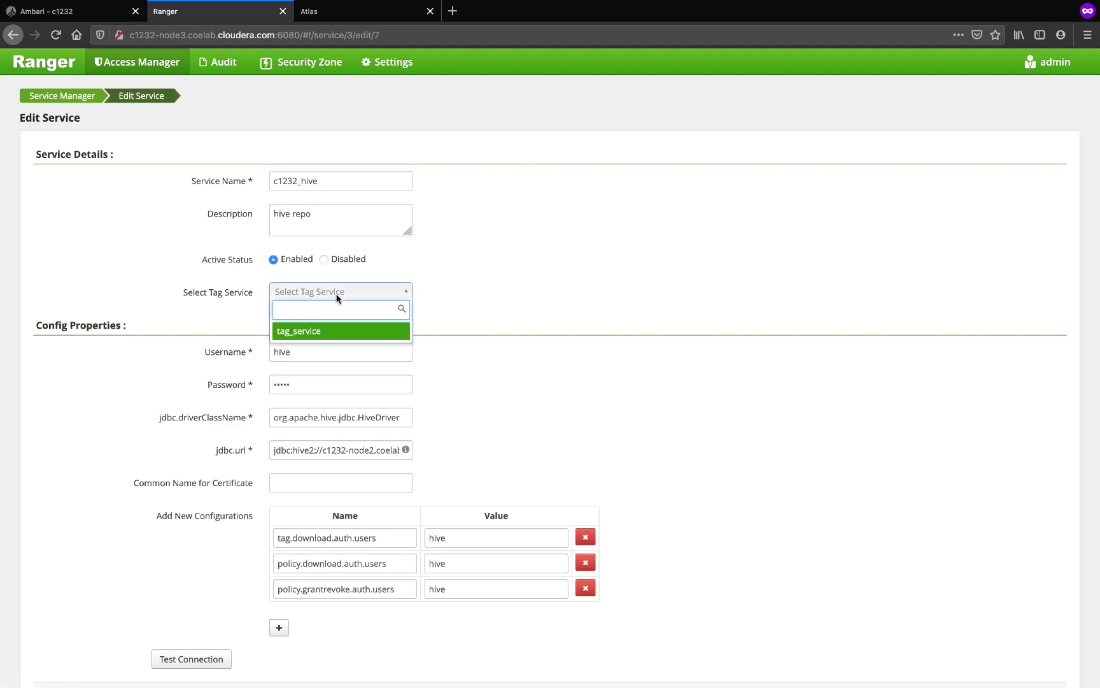
{"action": "left_click", "coordinate": [299, 330]}
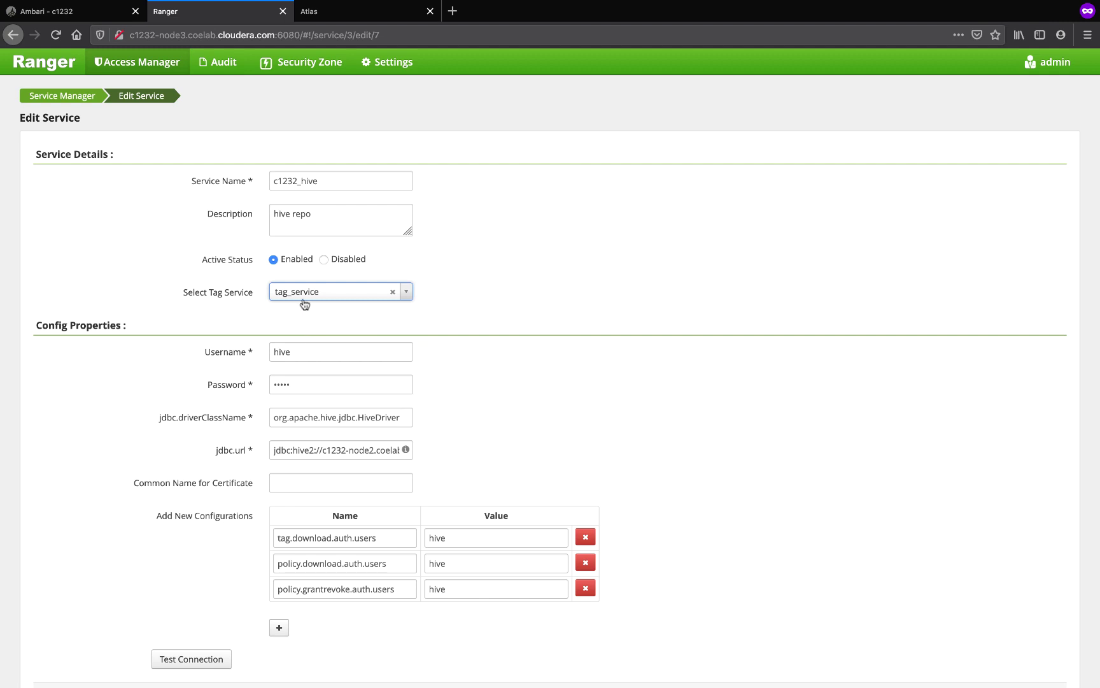
{"action": "scroll", "coordinate": [472, 298], "scroll_direction": "down", "scroll_amount": 1}
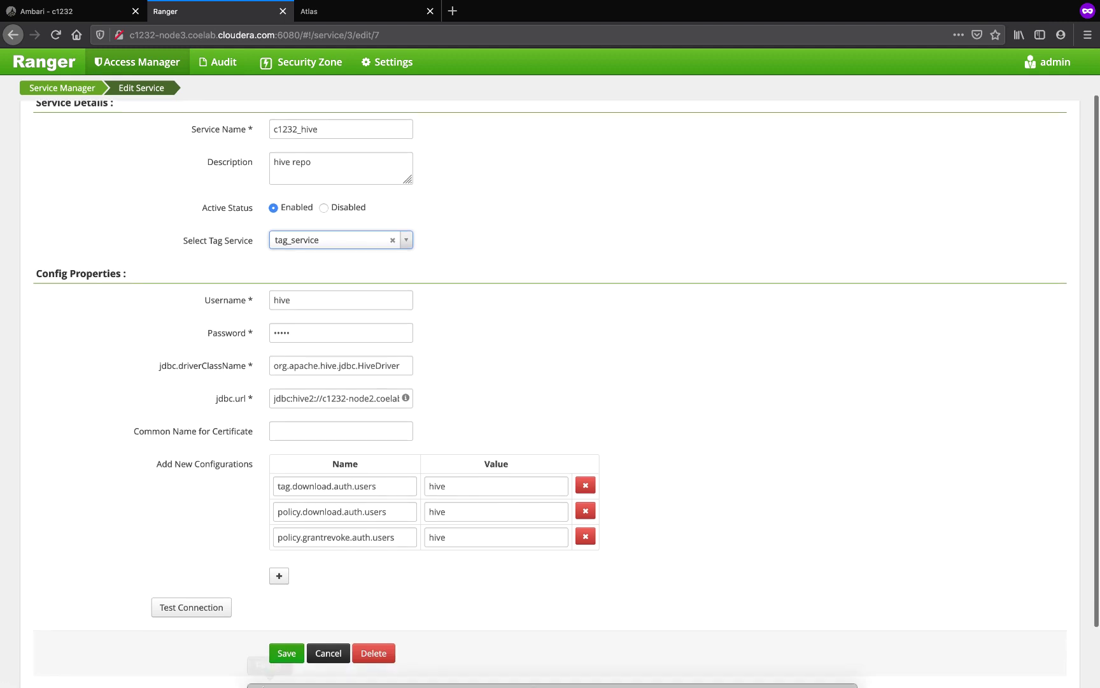
{"action": "left_click", "coordinate": [287, 653]}
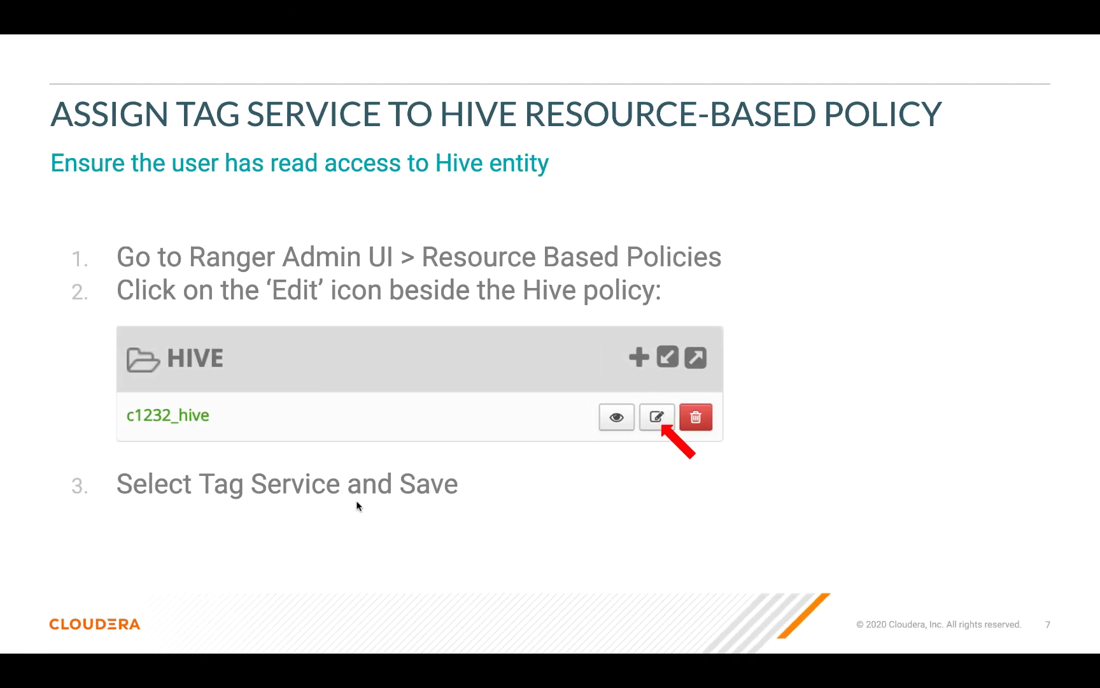
{"action": "key", "text": "Right"}
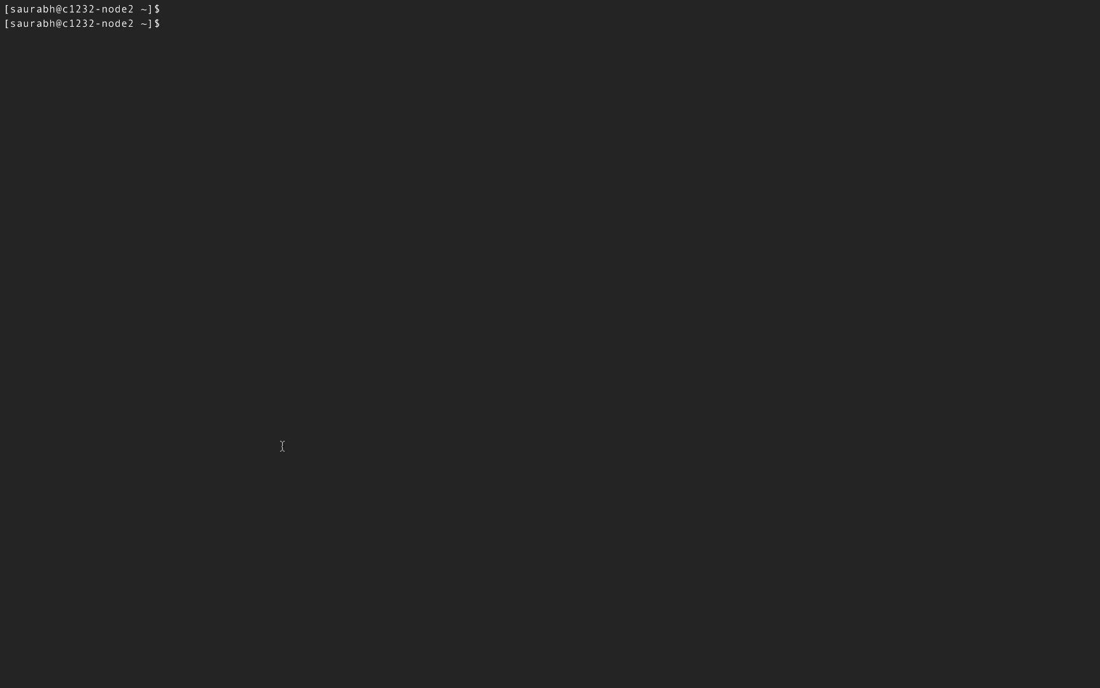
Switch to the terminal and check the logged-in user with whoami and the Kerberos tickets with klist.
{"action": "key", "text": "Return"}
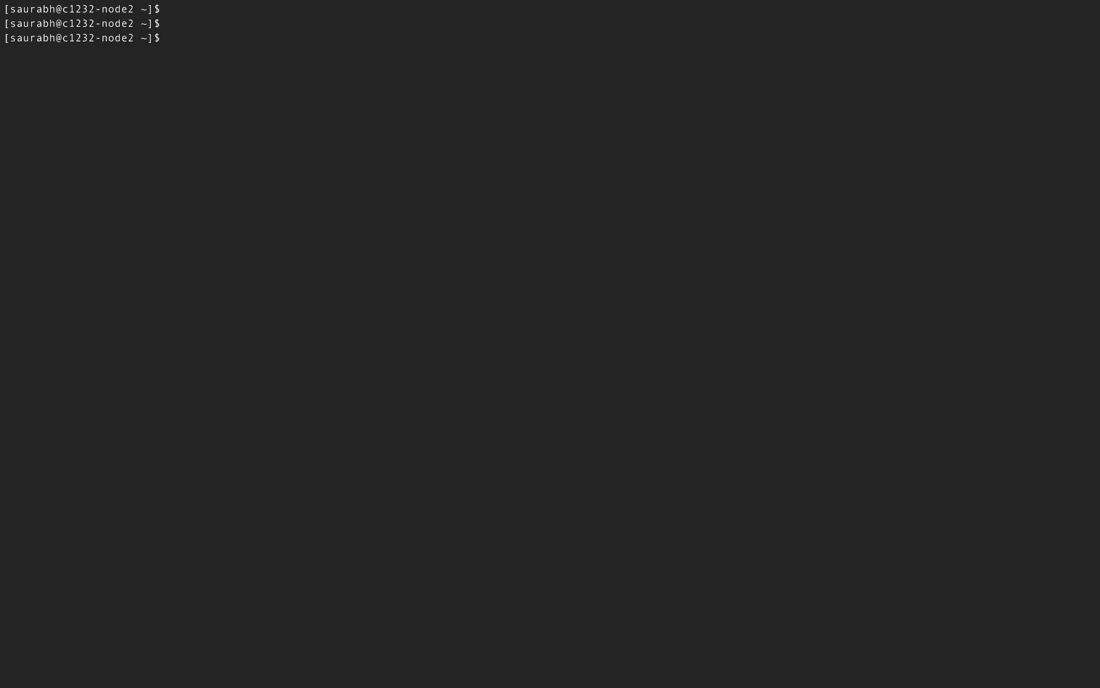
{"action": "type", "text": "whoami"}
{"action": "key", "text": "Return"}
{"action": "key", "text": "Return"}
{"action": "type", "text": "klist"}
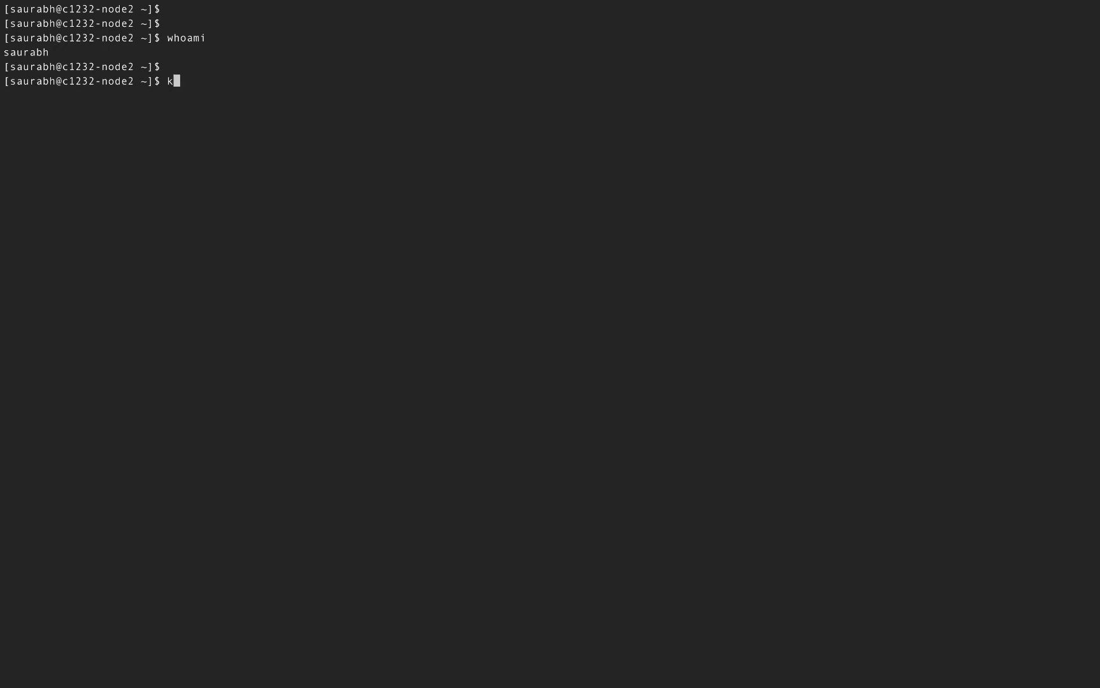
{"action": "key", "text": "Return"}
{"action": "key", "text": "Return"}
{"action": "key", "text": "Return"}
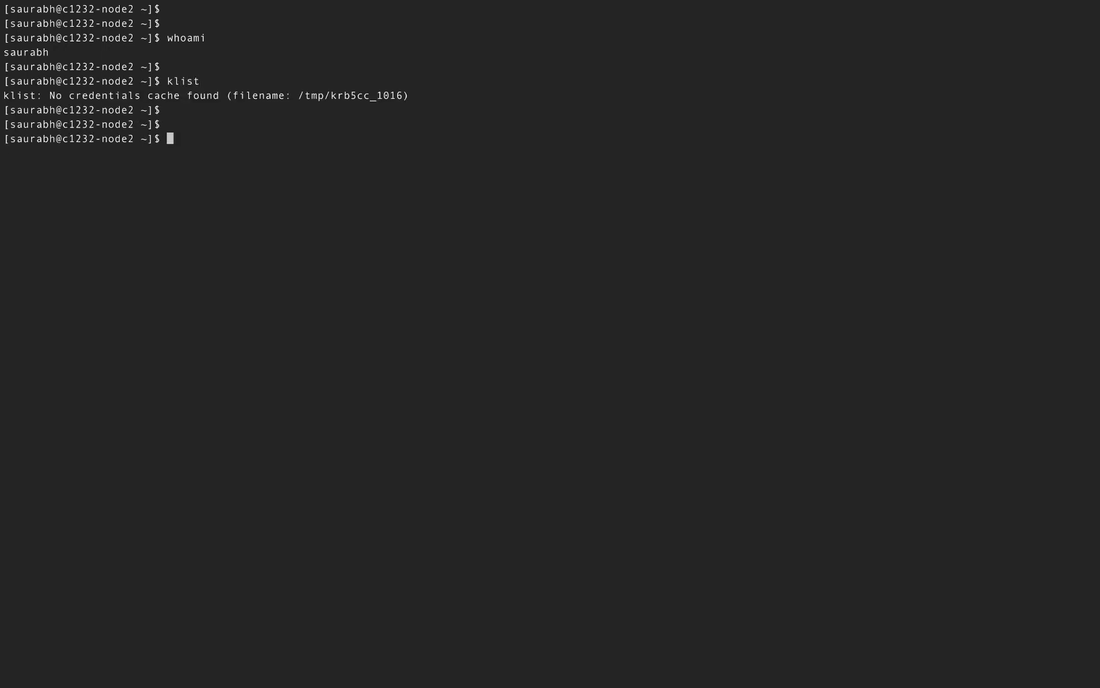
Obtain a Kerberos ticket with kinit by entering the account password, and list it with klist.
{"action": "type", "text": "kinit"}
{"action": "key", "text": "Return"}
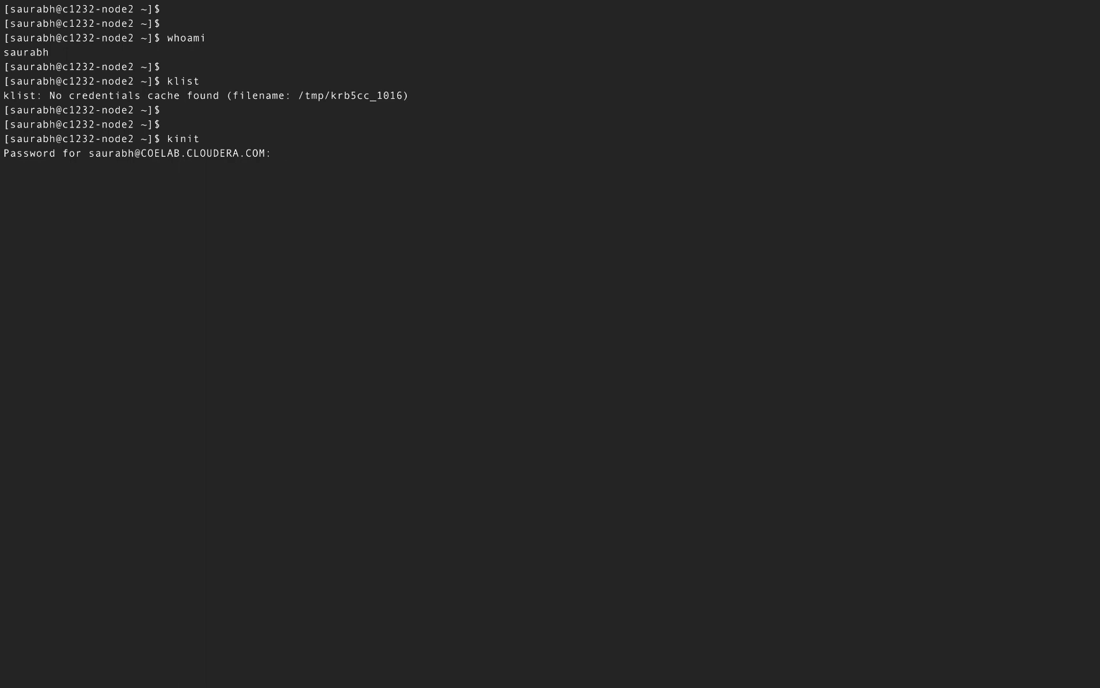
{"action": "key", "text": "Return"}
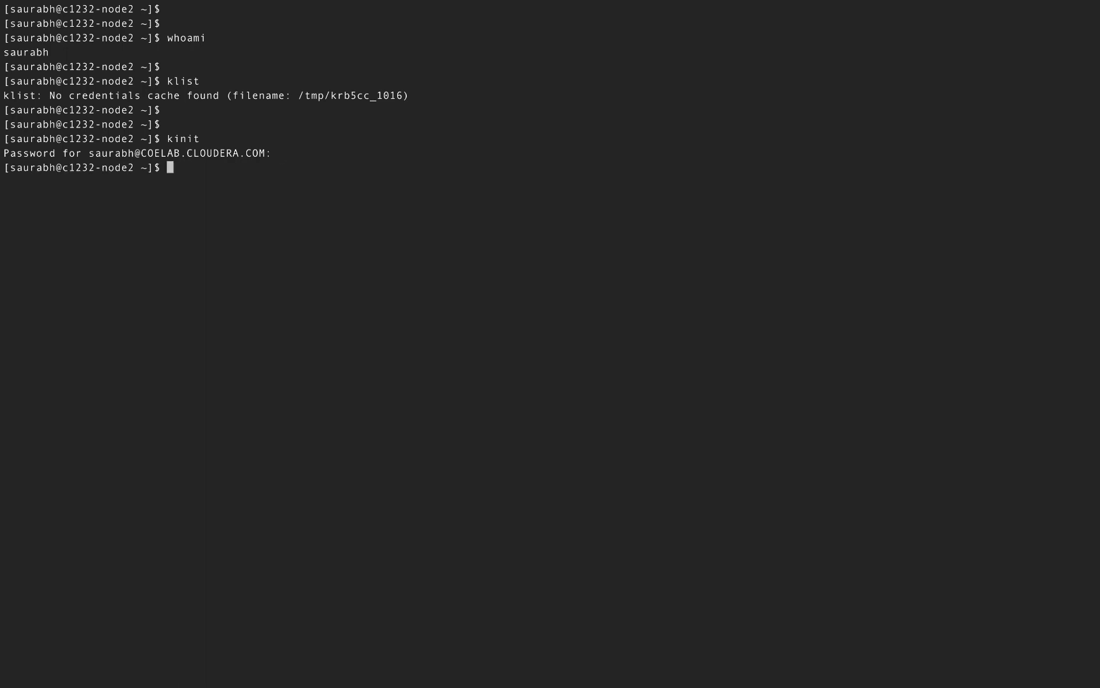
{"action": "key", "text": "Return"}
{"action": "type", "text": "klist"}
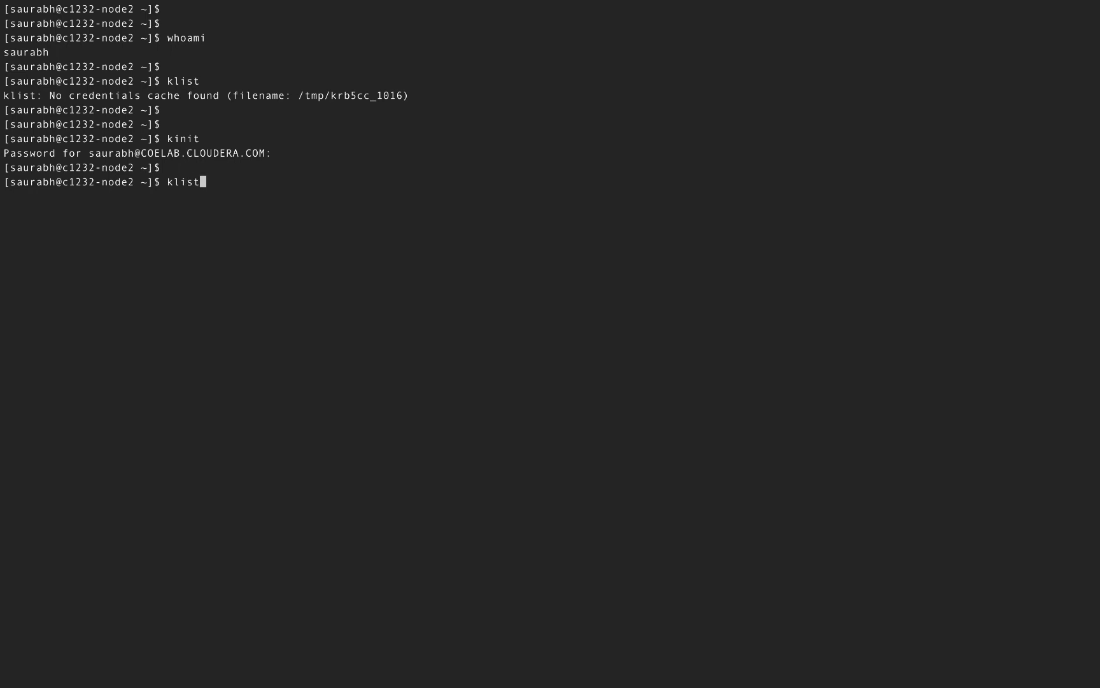
{"action": "key", "text": "Return"}
{"action": "key", "text": "Return"}
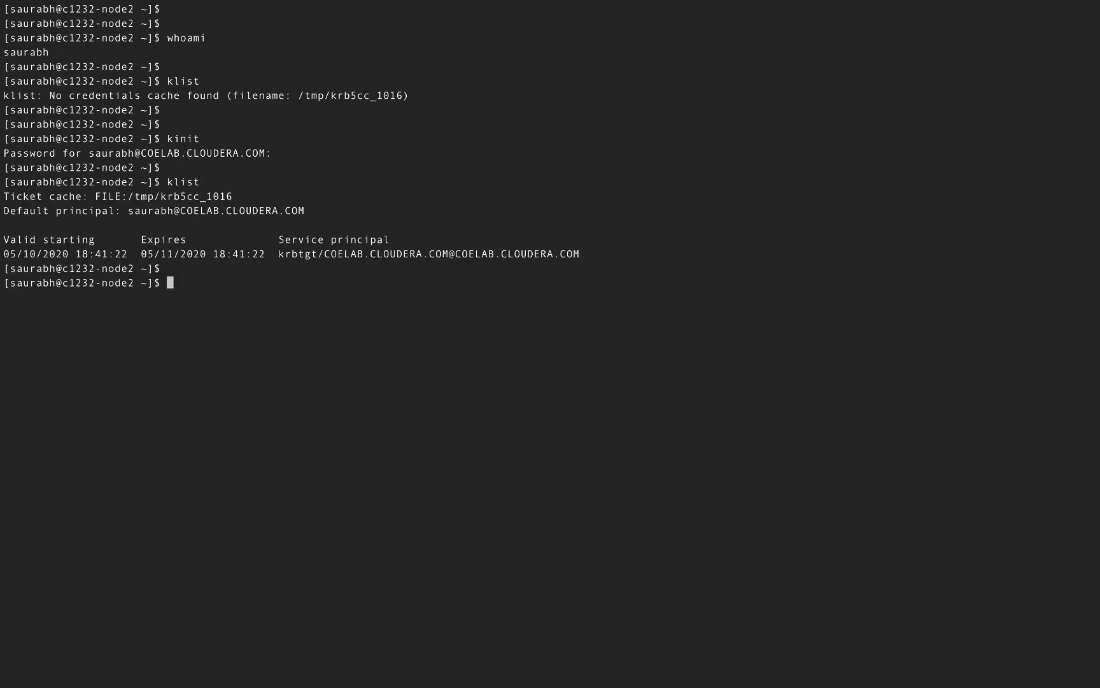
Start the hive client from the shell and list the available databases.
{"action": "type", "text": "hive"}
{"action": "key", "text": "Return"}
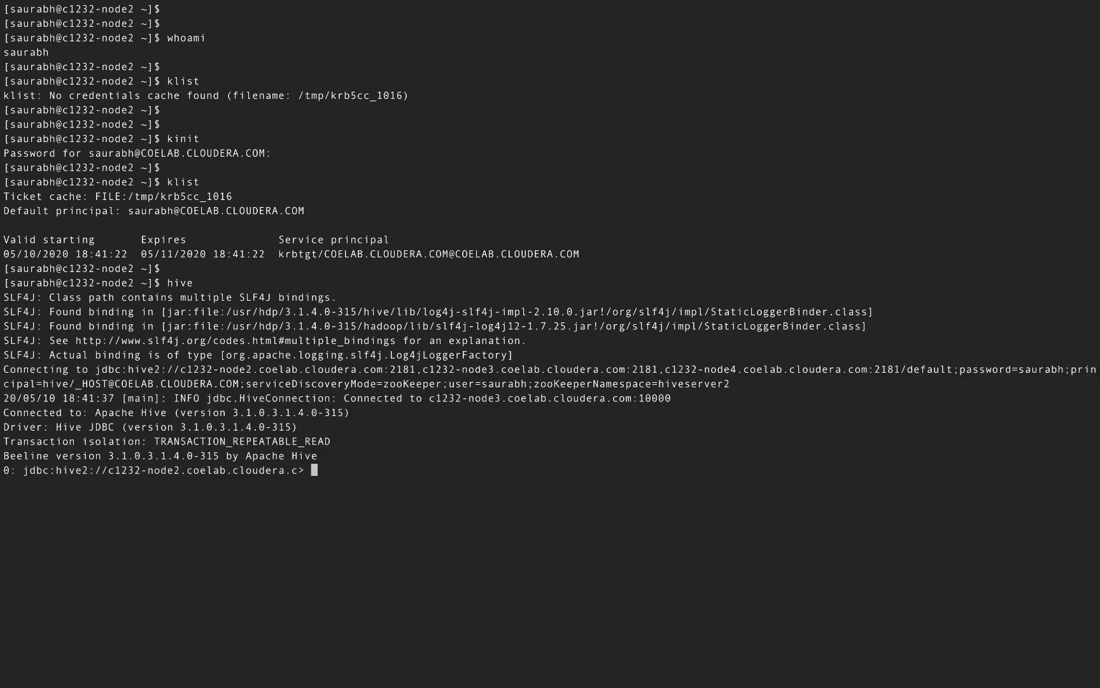
{"action": "key", "text": "Return"}
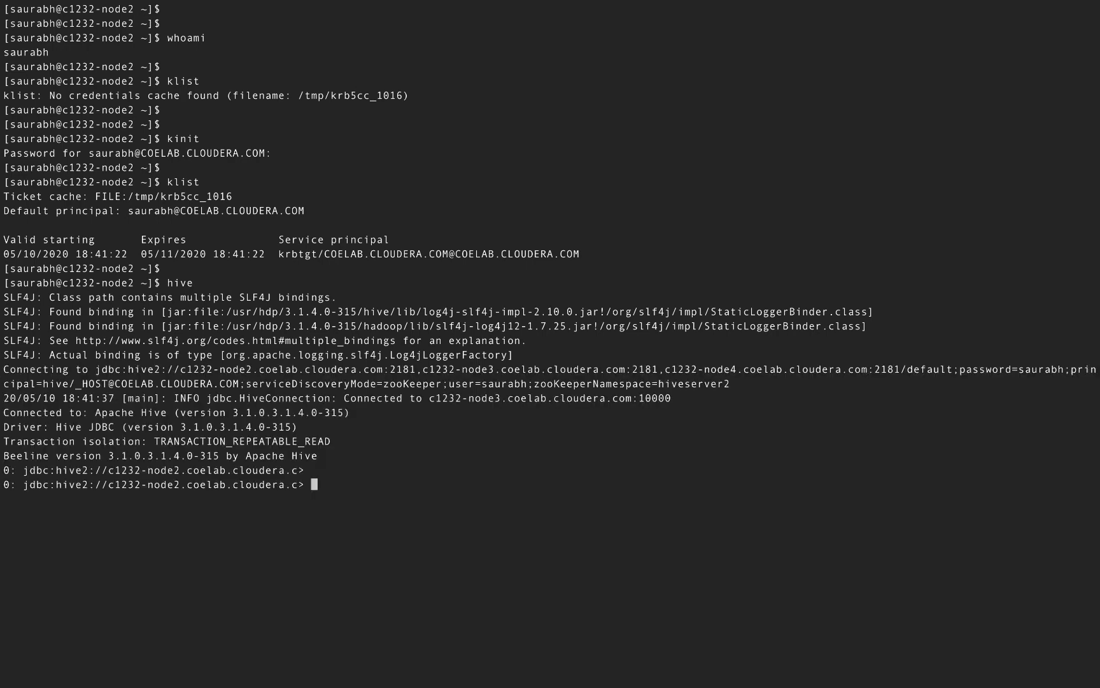
{"action": "type", "text": "show databases;"}
{"action": "key", "text": "Return"}
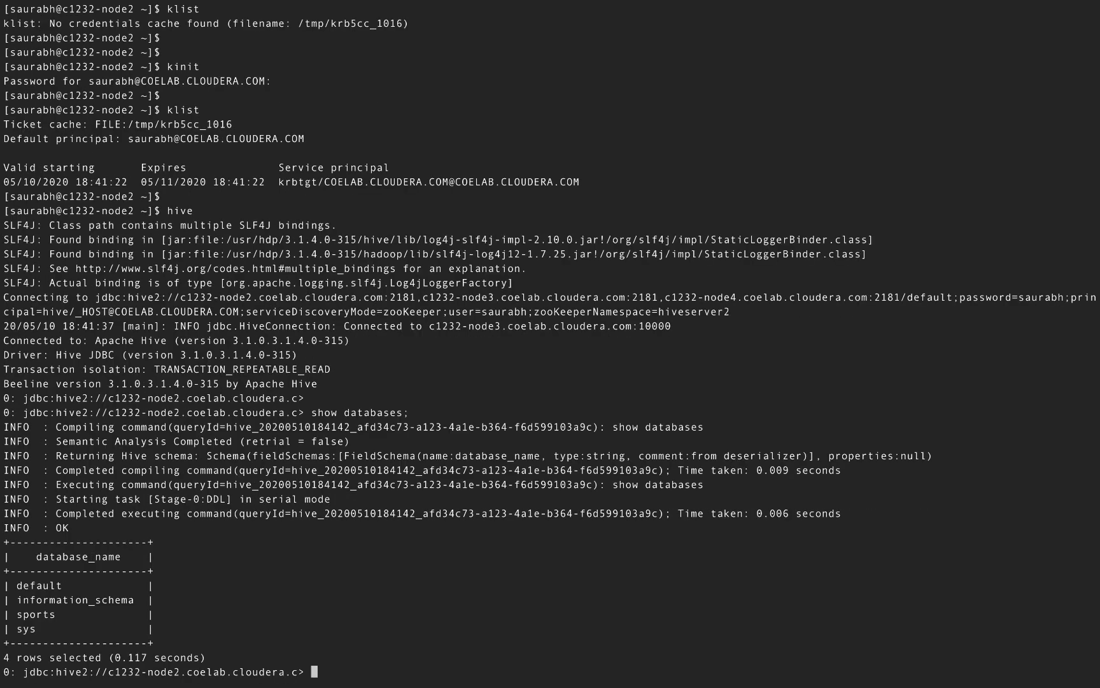
Switch to the sports database in the Hive session and clear the terminal screen.
{"action": "type", "text": "use sports;"}
{"action": "key", "text": "Return"}
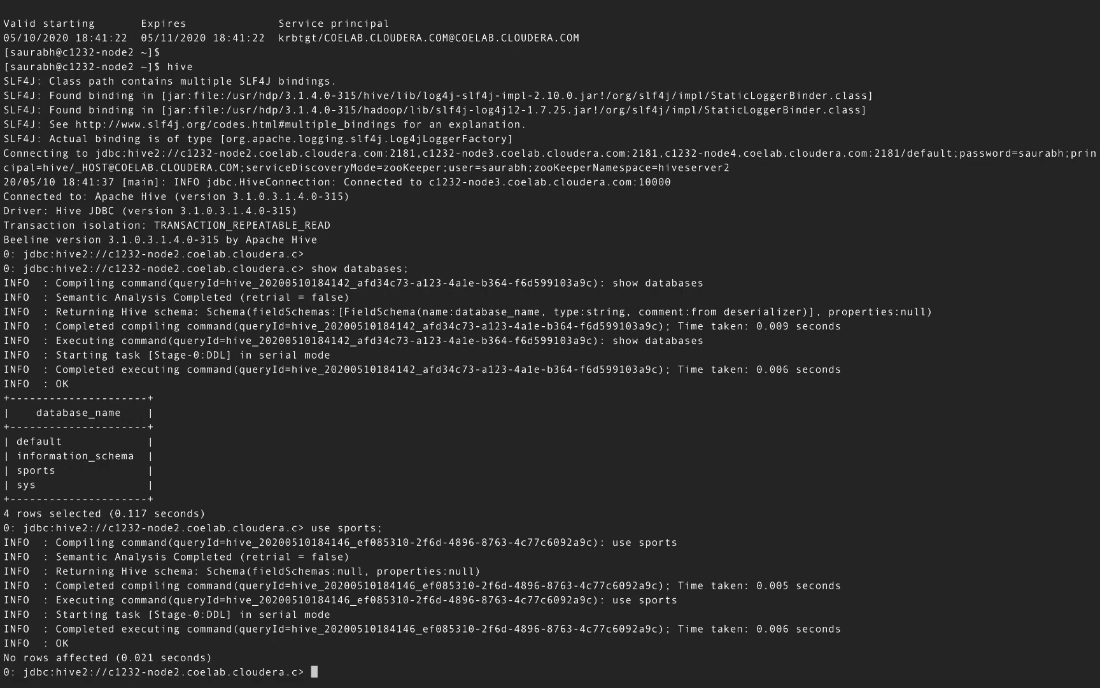
{"action": "key", "text": "Return"}
{"action": "key", "text": "Return"}
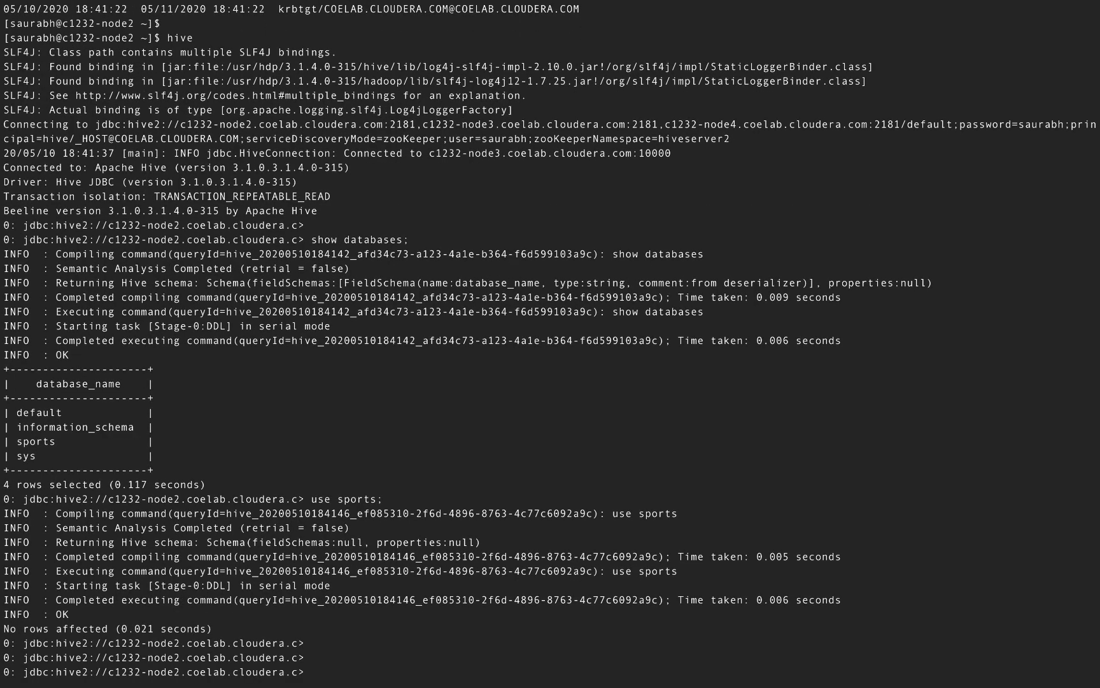
{"action": "key", "text": "ctrl+l"}
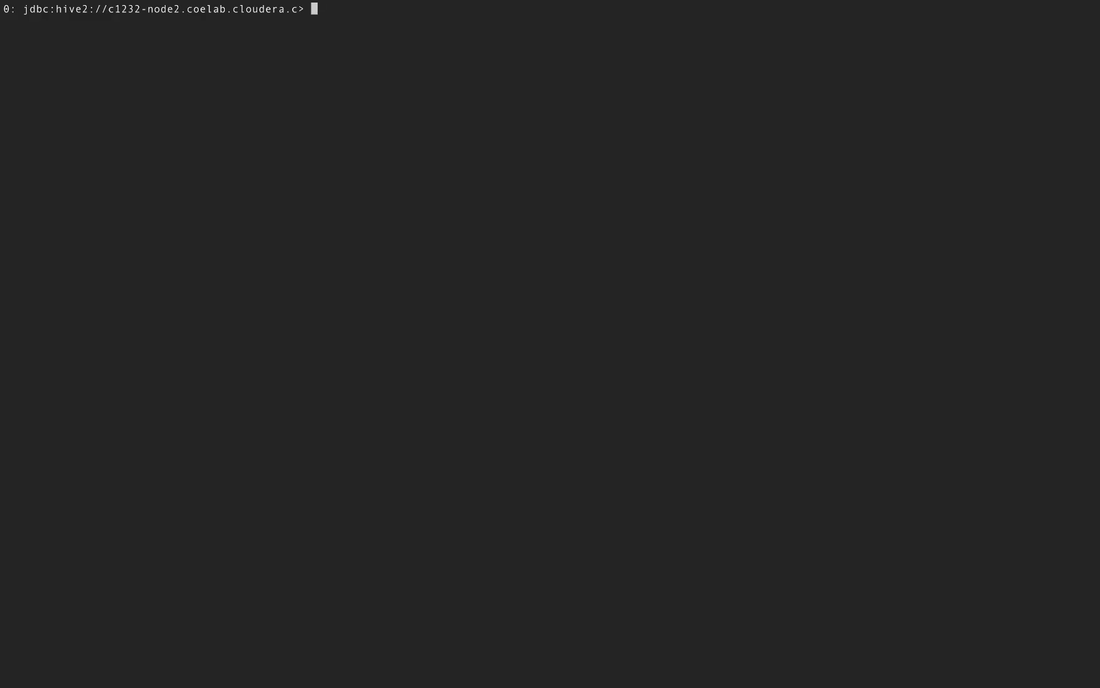
List the tables of the sports database in the Hive session.
{"action": "key", "text": "Return"}
{"action": "key", "text": "Return"}
{"action": "type", "text": "show tables;"}
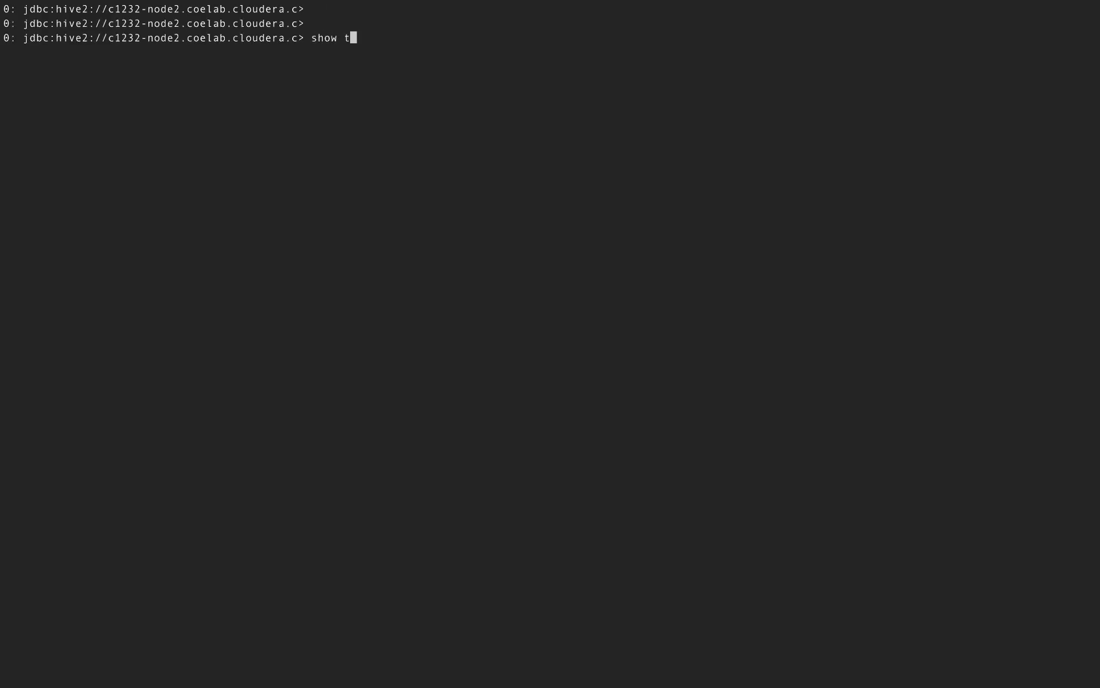
{"action": "key", "text": "Return"}
{"action": "key", "text": "Return"}
{"action": "key", "text": "Return"}
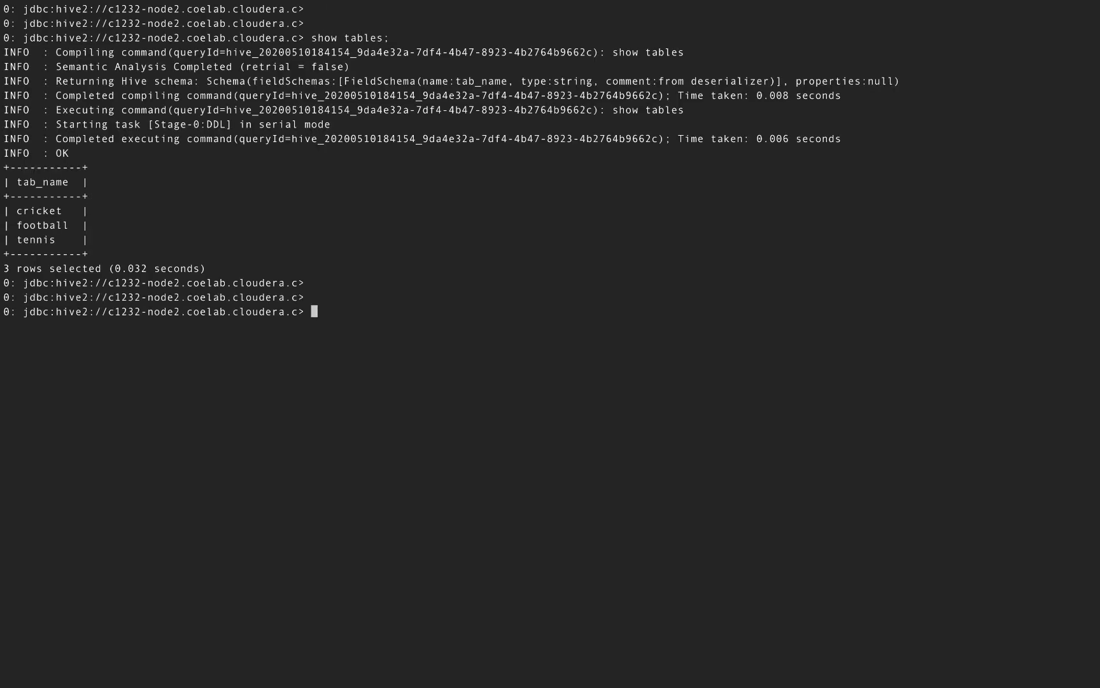
Query all rows of the football table with select * to check the masking of its columns.
{"action": "type", "text": "use"}
{"action": "key", "text": "BackSpace"}
{"action": "key", "text": "BackSpace"}
{"action": "key", "text": "BackSpace"}
{"action": "type", "text": "select * from football;"}
{"action": "key", "text": "Return"}
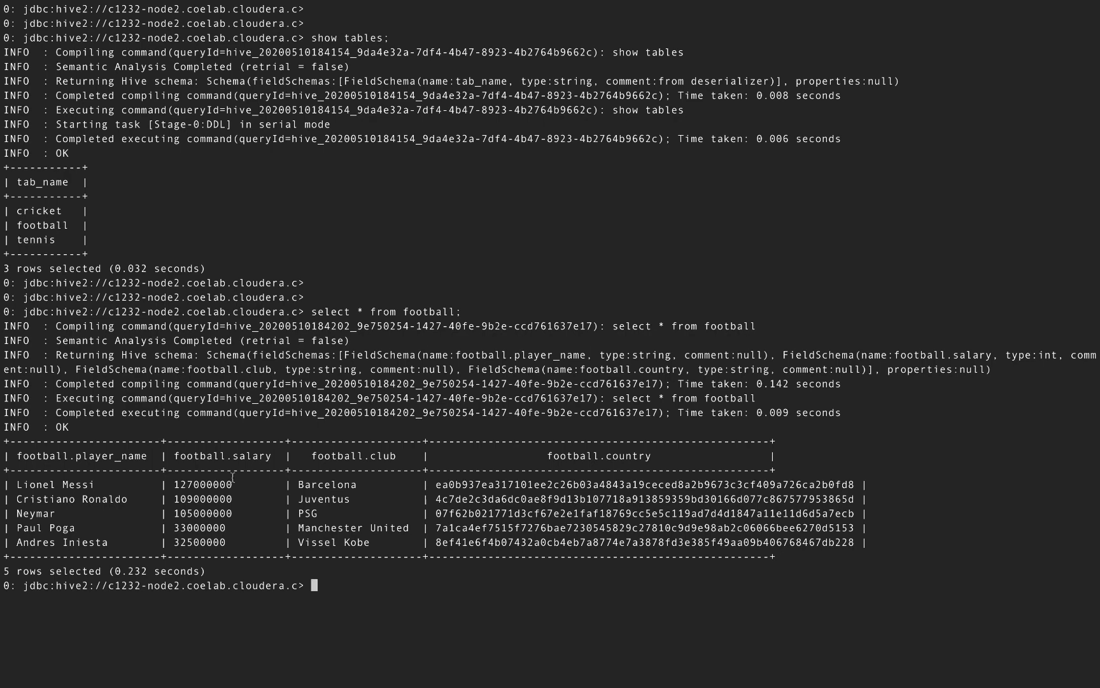
Switch to Atlas in the browser and remove the First_tag classification from the football table's country column.
{"action": "right_click", "coordinate": [233, 478]}
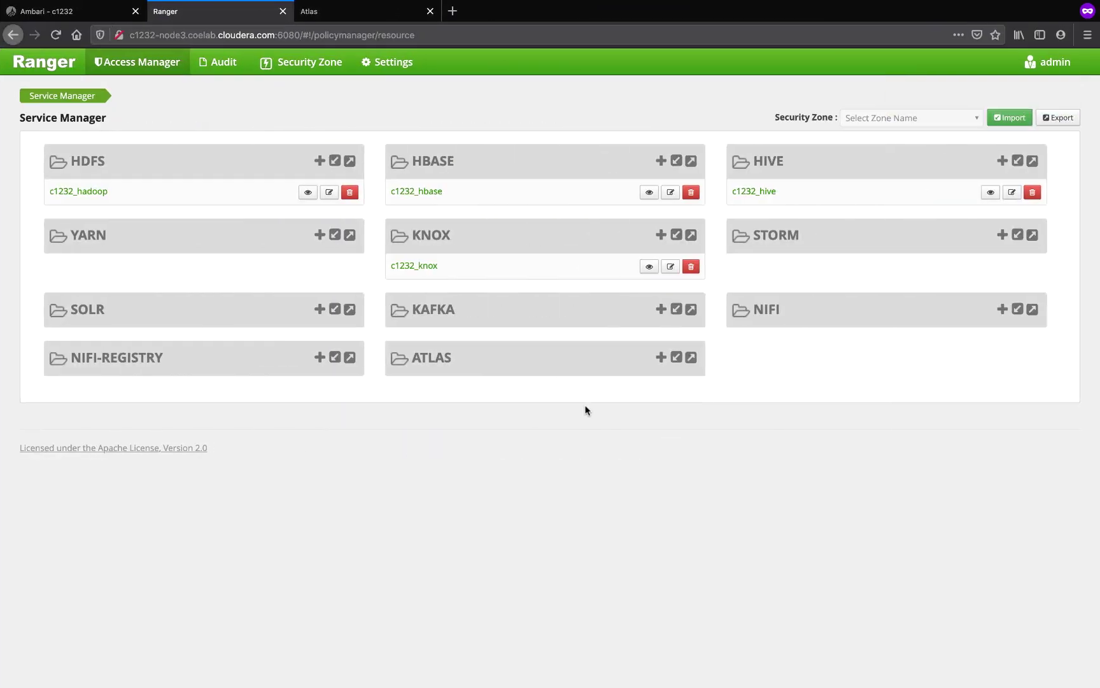
{"action": "left_click", "coordinate": [330, 12]}
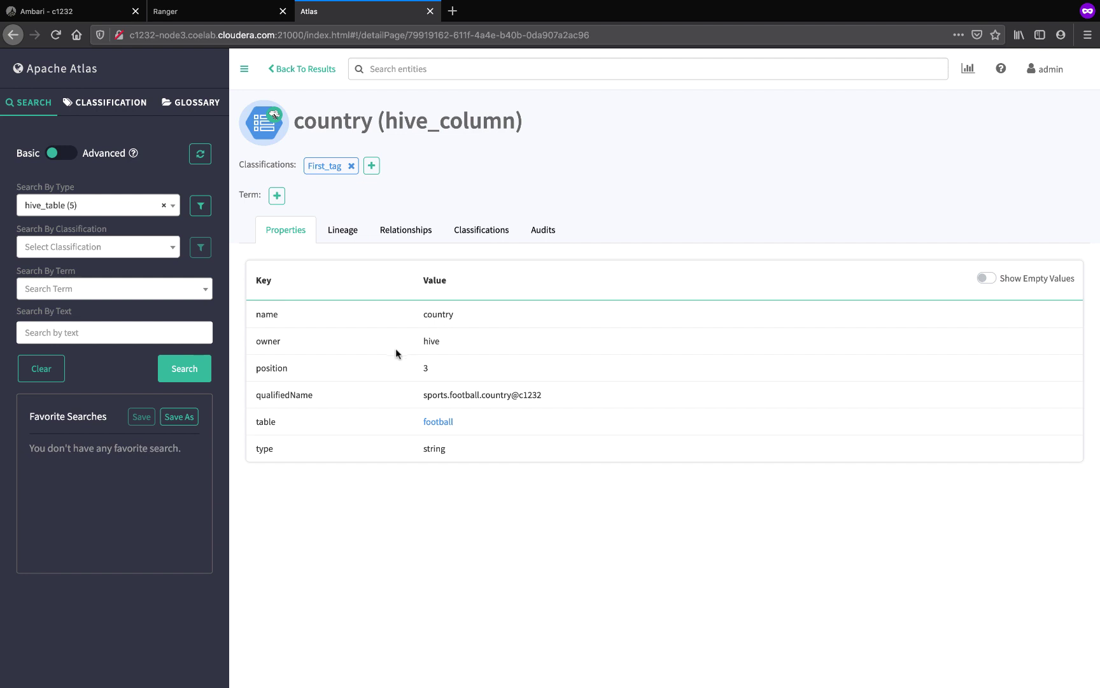
{"action": "left_click_drag", "start_coordinate": [378, 125], "coordinate": [381, 168]}
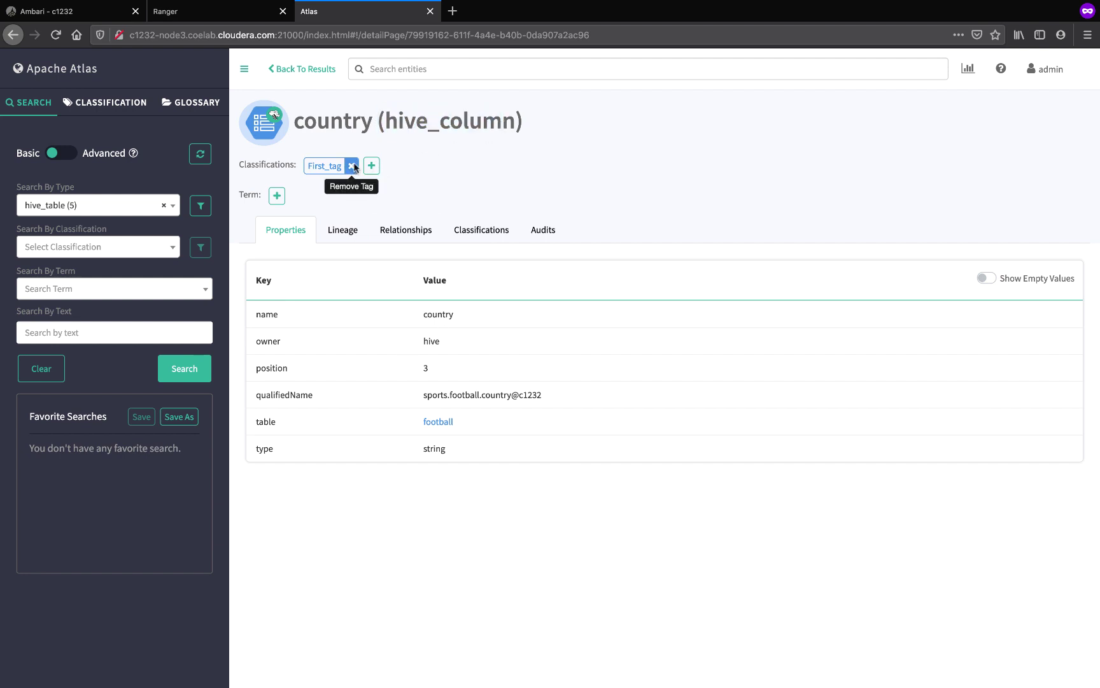
{"action": "left_click", "coordinate": [351, 166]}
{"action": "left_click", "coordinate": [701, 182]}
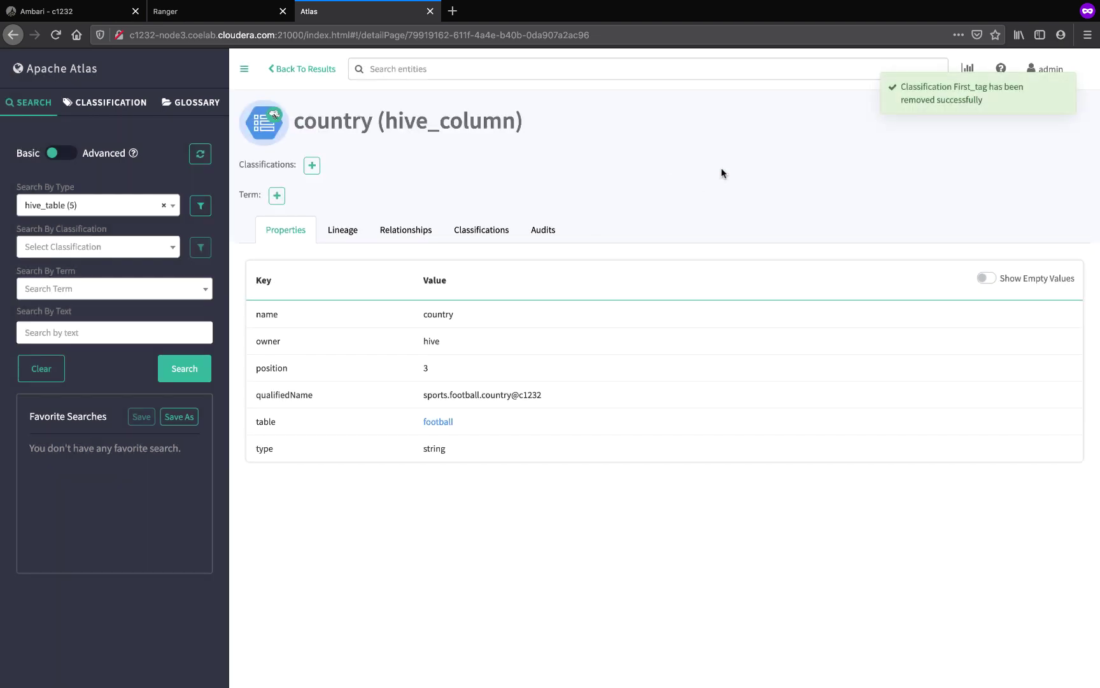
Find the football table's salary column through the hive_table search and add the First_tag classification to it with Propagate off.
{"action": "left_click", "coordinate": [185, 368]}
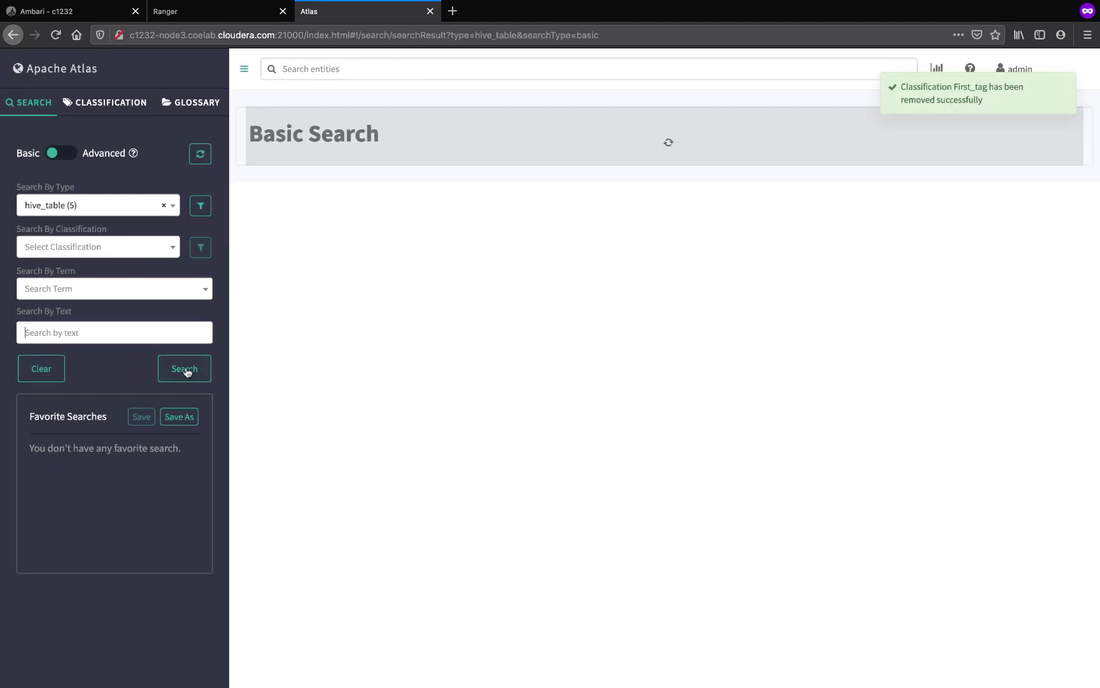
{"action": "left_click", "coordinate": [303, 251]}
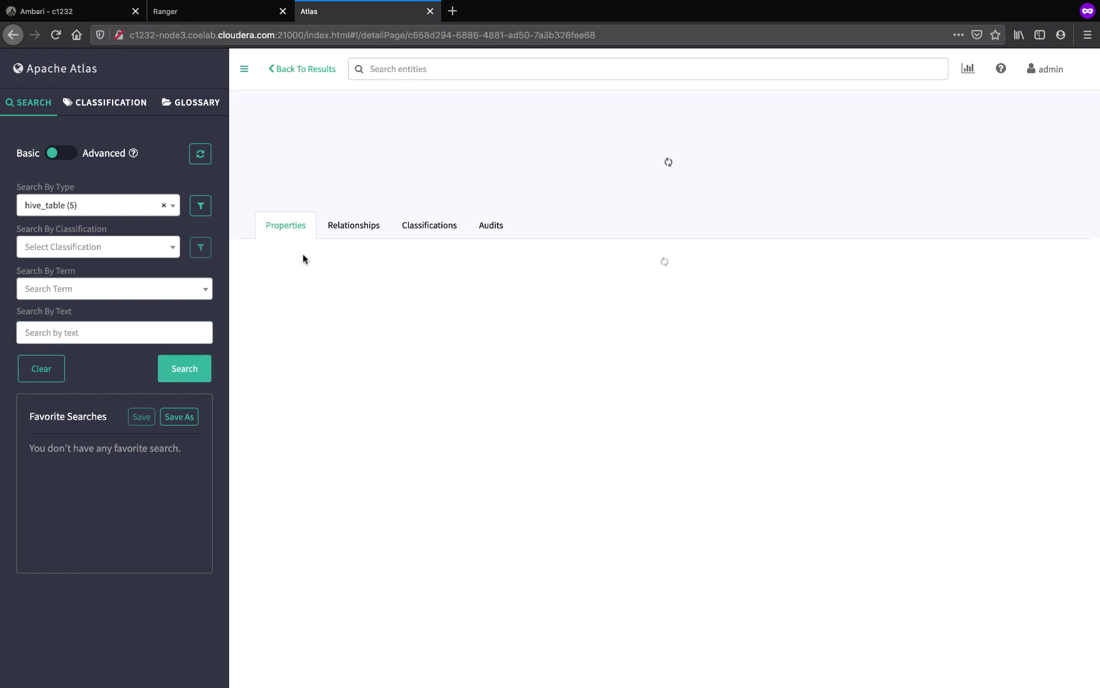
{"action": "left_click", "coordinate": [432, 328]}
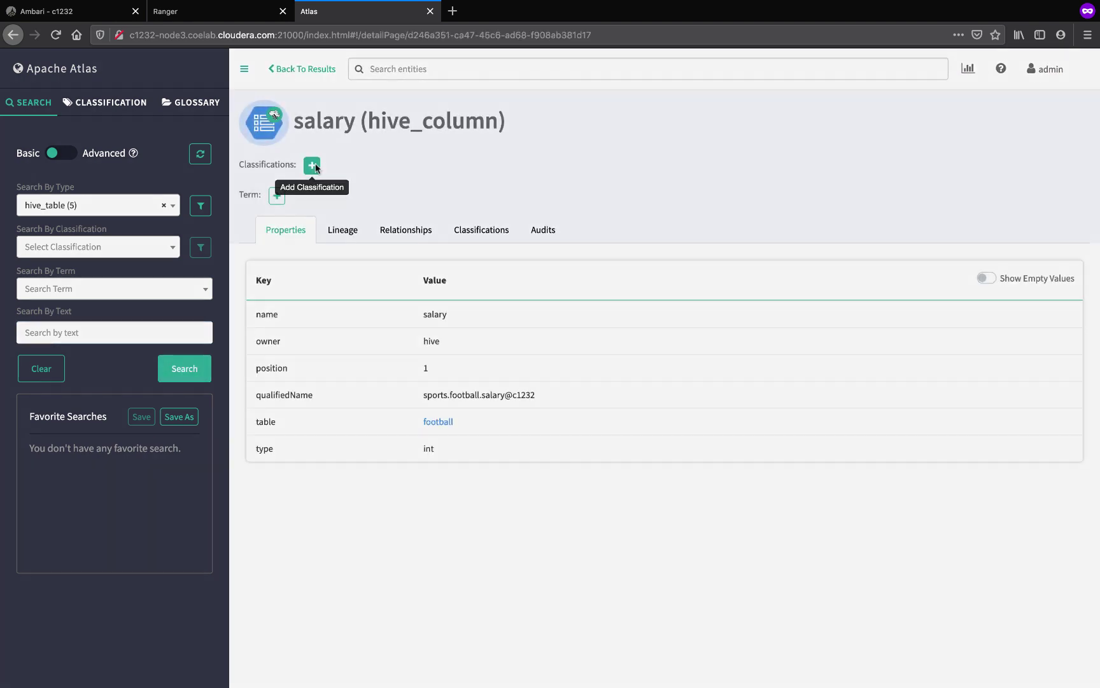
{"action": "left_click", "coordinate": [311, 165]}
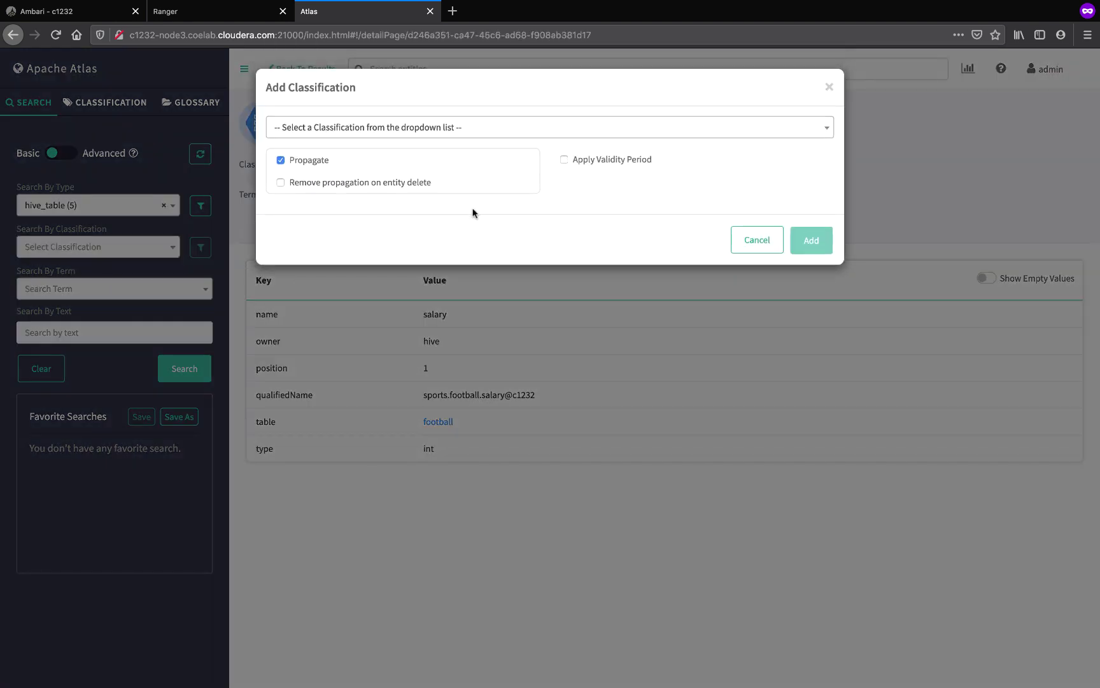
{"action": "left_click", "coordinate": [304, 162]}
{"action": "left_click", "coordinate": [341, 135]}
{"action": "left_click", "coordinate": [298, 196]}
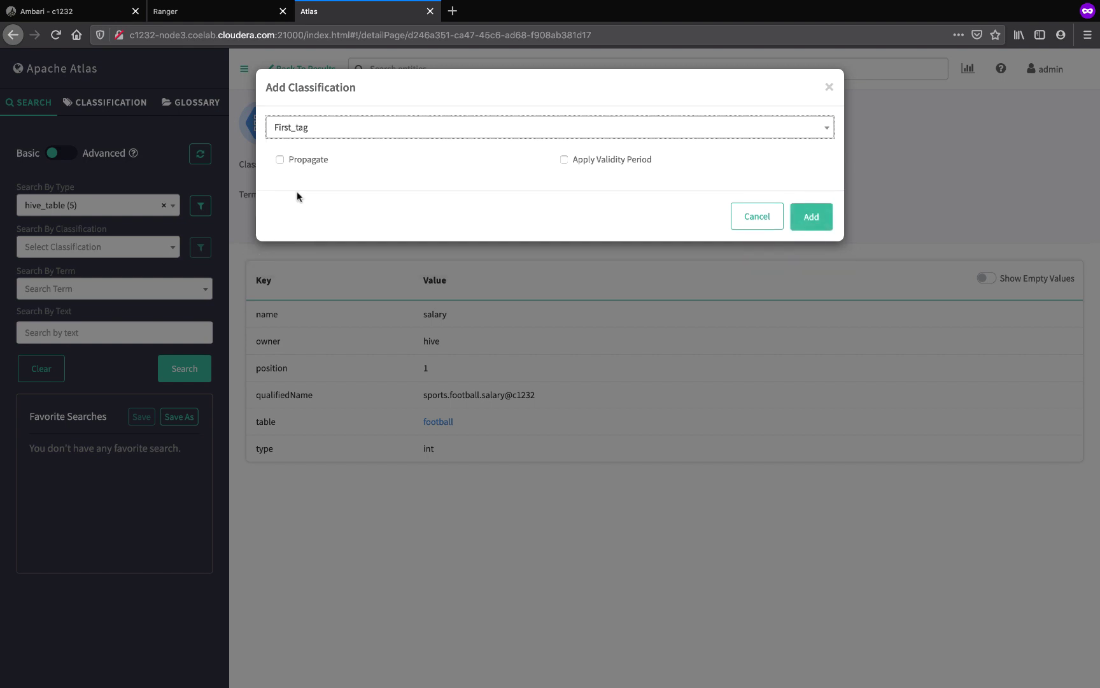
{"action": "left_click", "coordinate": [810, 220]}
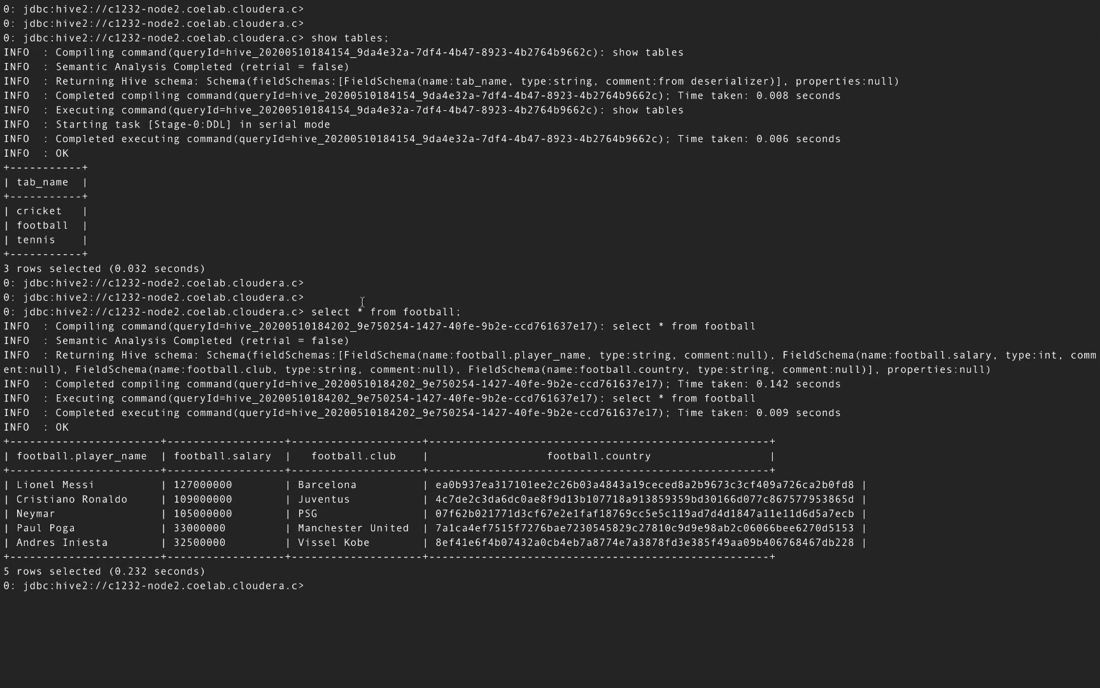
Return to the Hive session in the terminal and rerun select * from football to check the salary and country columns.
{"action": "key", "text": "Return"}
{"action": "key", "text": "Return"}
{"action": "key", "text": "Up"}
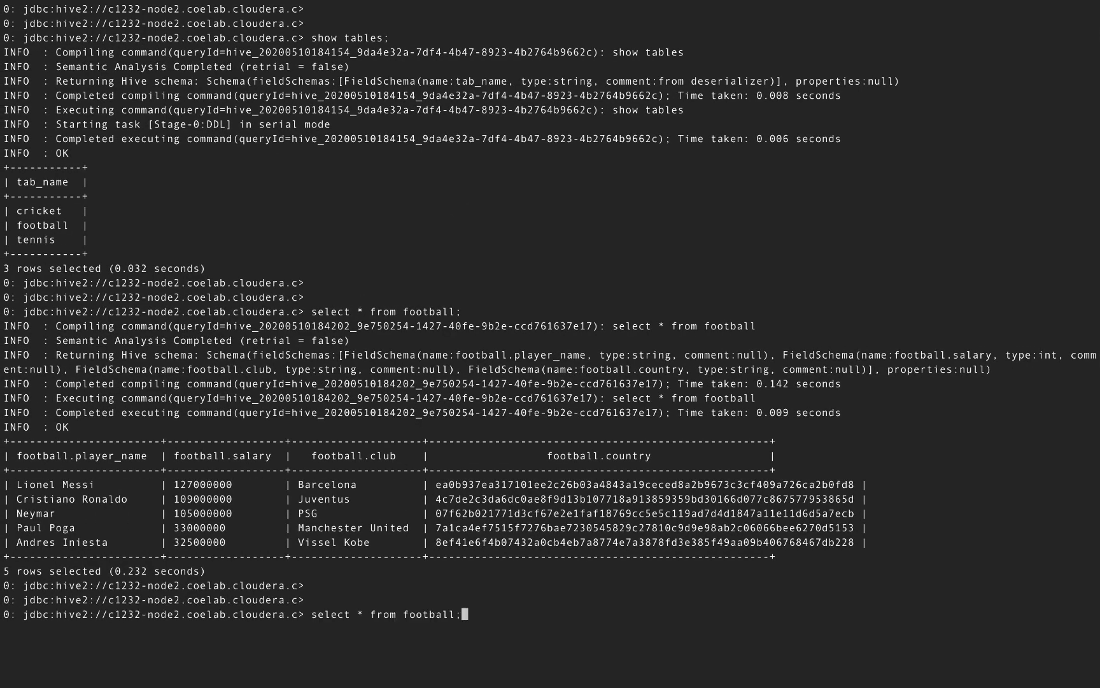
{"action": "key", "text": "Return"}
{"action": "key", "text": "Return"}
{"action": "key", "text": "Return"}
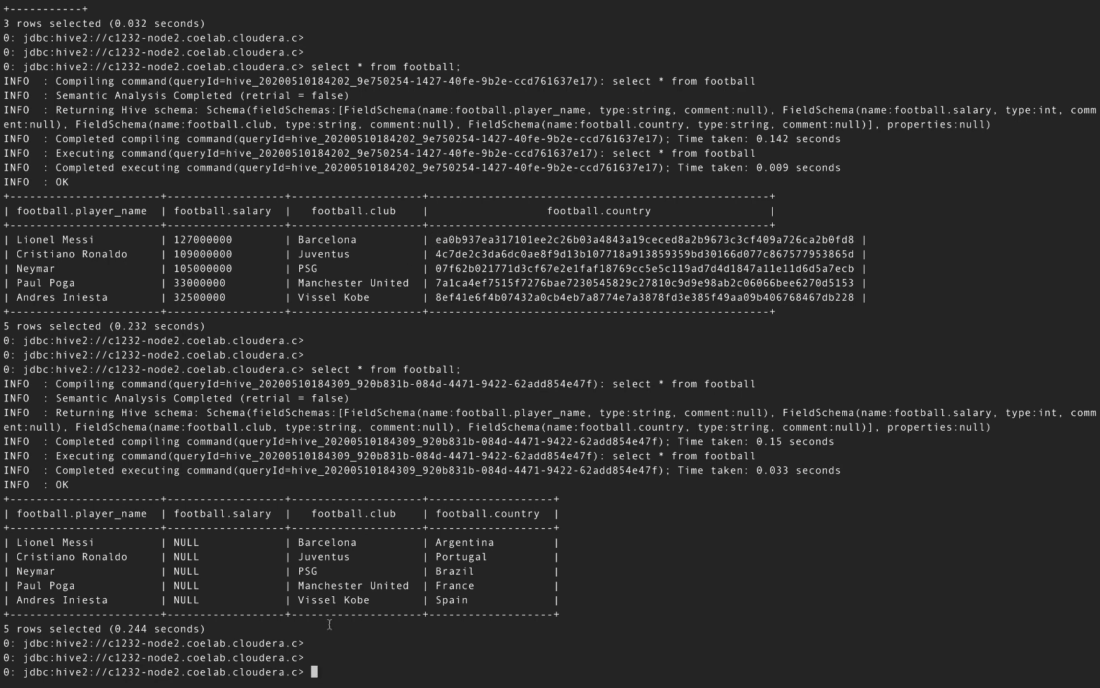
Describe the football table and examine the data types of its salary and country columns.
{"action": "type", "text": "scri"}
{"action": "key", "text": "Tab"}
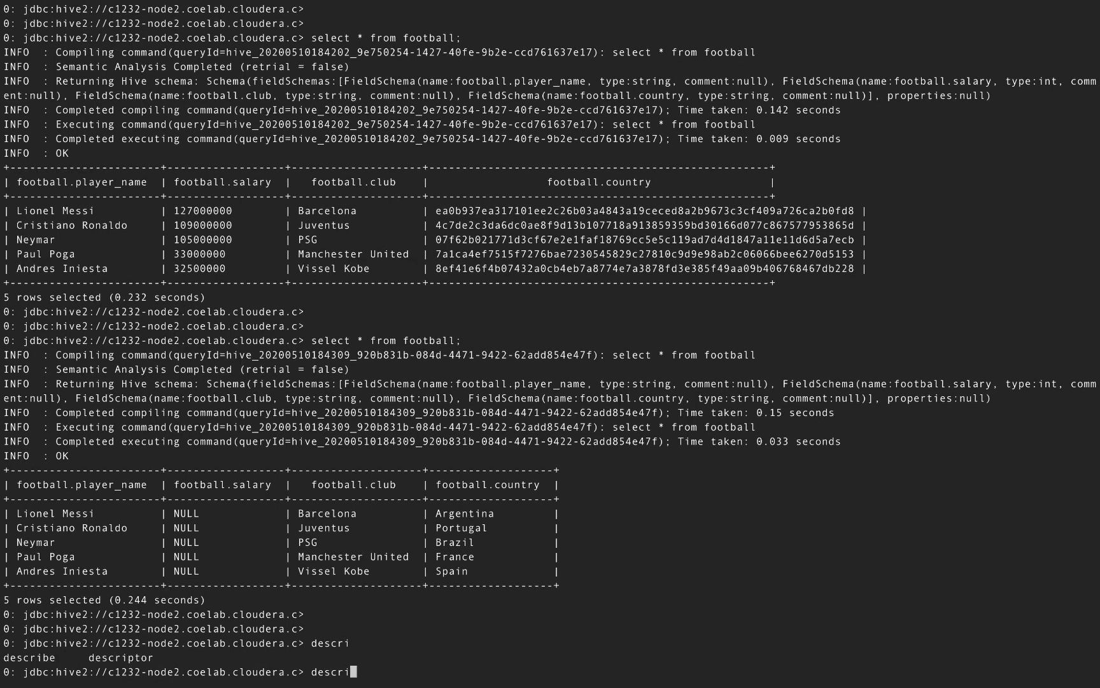
{"action": "type", "text": "be football;"}
{"action": "key", "text": "Return"}
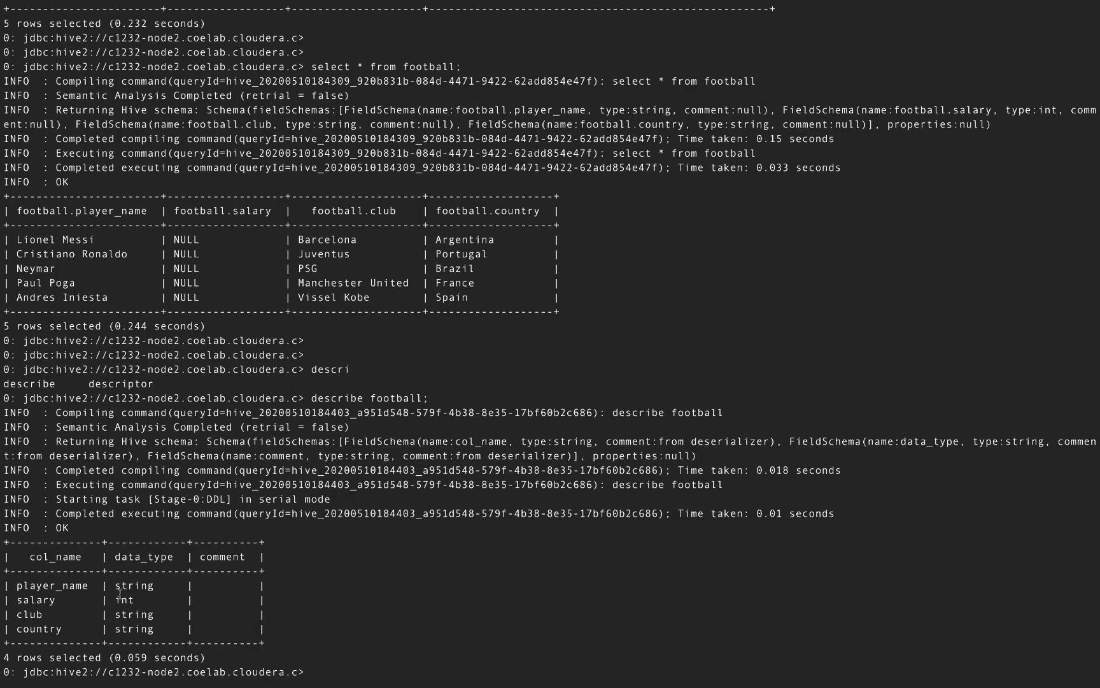
{"action": "left_click_drag", "start_coordinate": [130, 601], "coordinate": [116, 600]}
{"action": "left_click_drag", "start_coordinate": [116, 629], "coordinate": [156, 630]}
{"action": "left_click", "coordinate": [211, 586]}
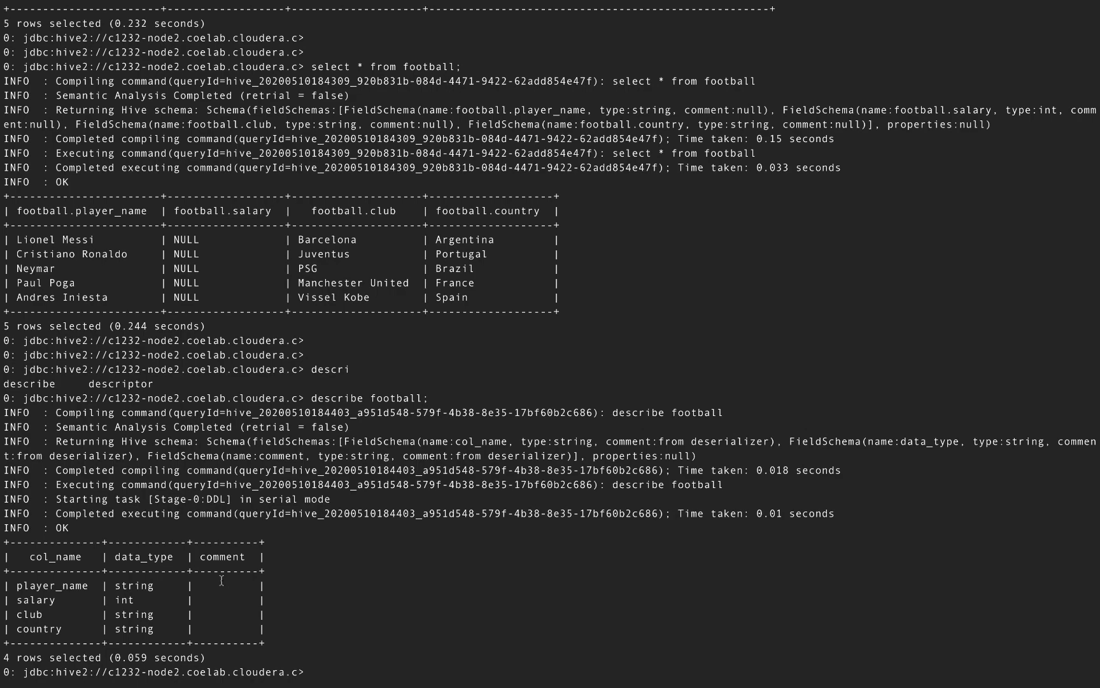